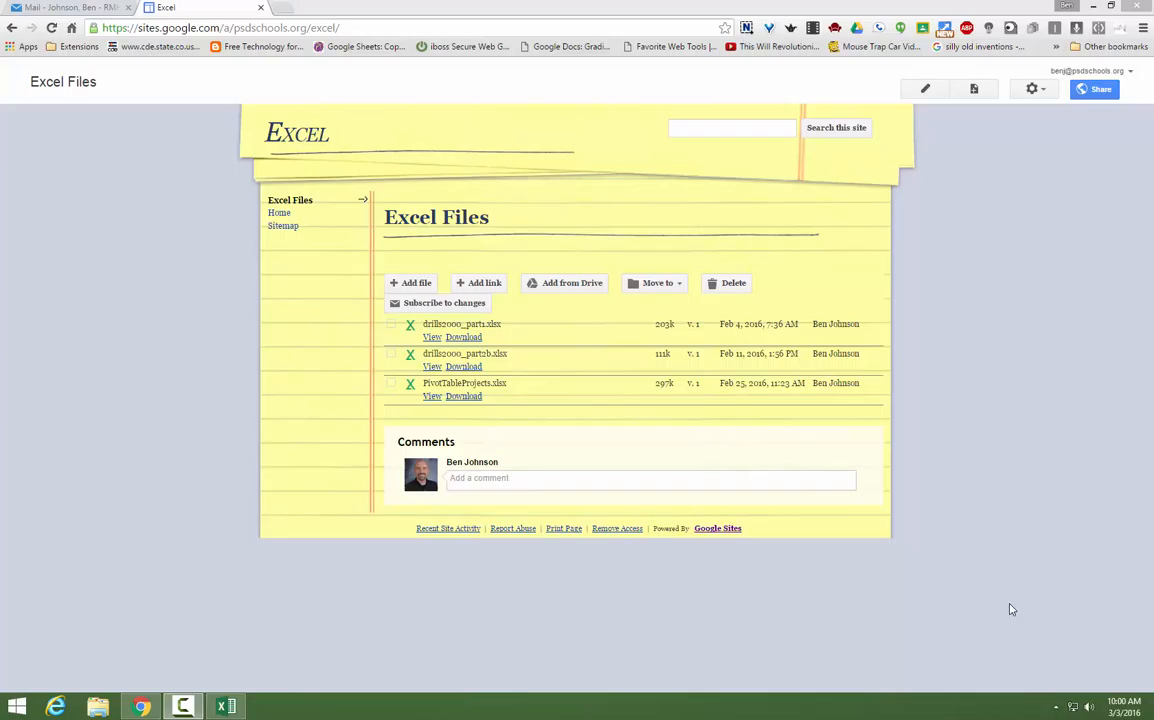
Go to the web address bit.ly/psdexcel to load the Excel Files page.
click(351, 31)
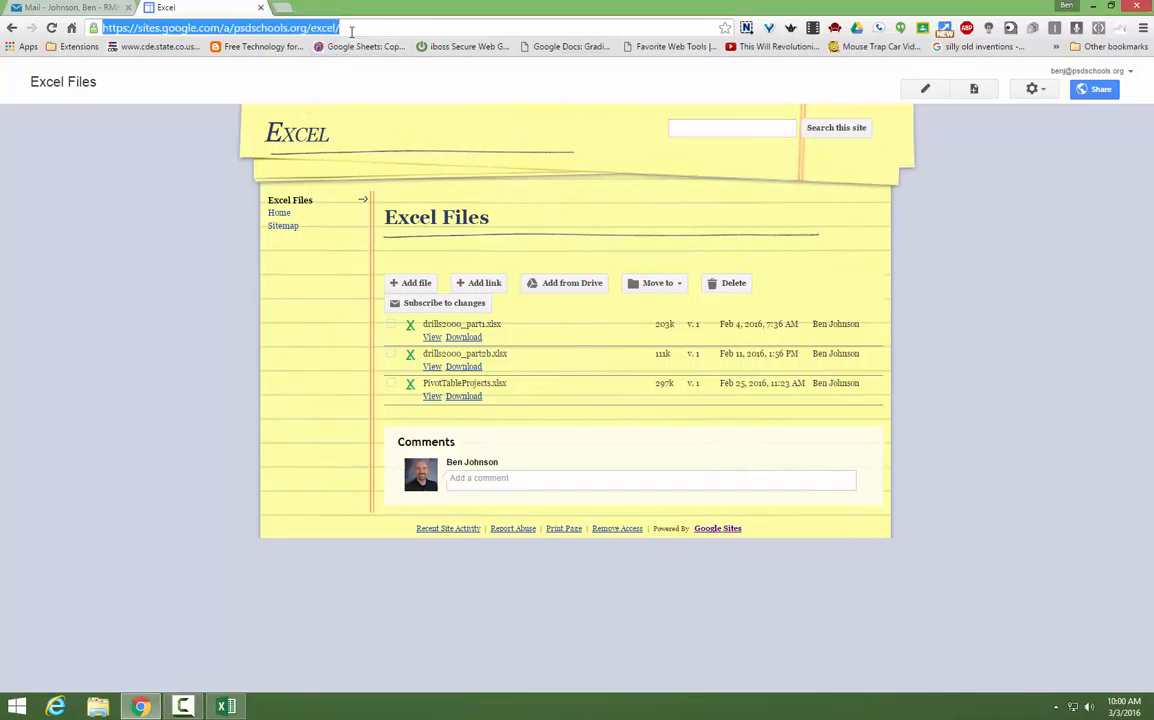
text(bit.l)
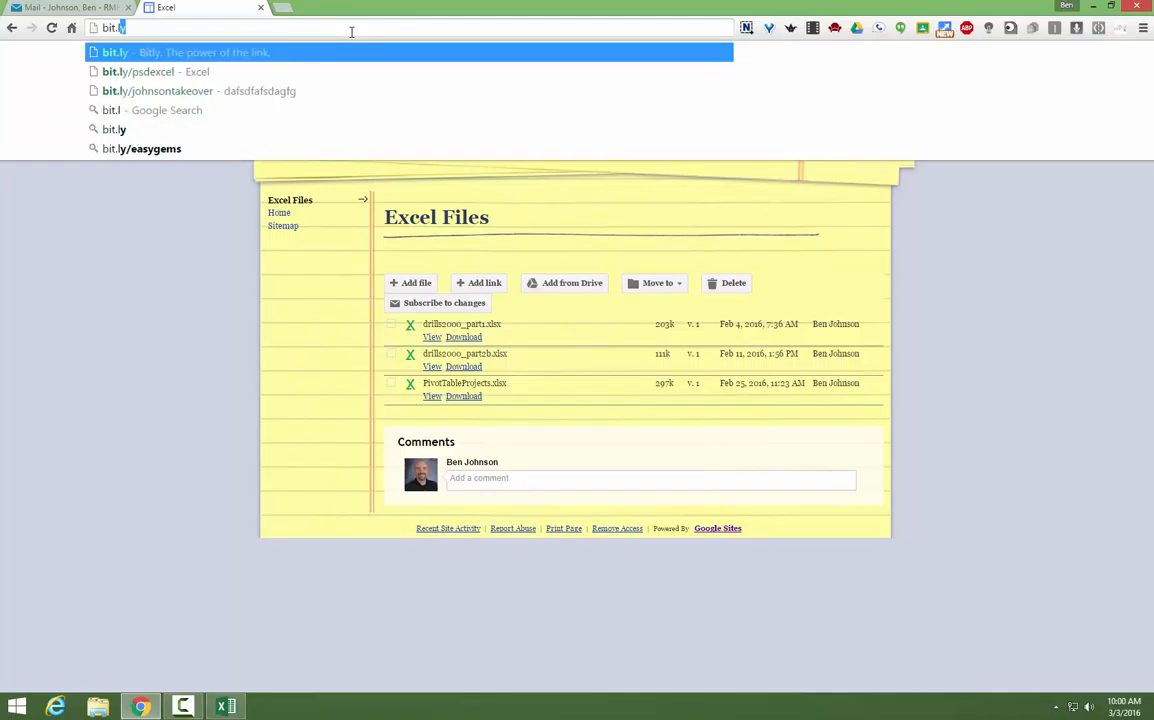
text(y/psdexcel)
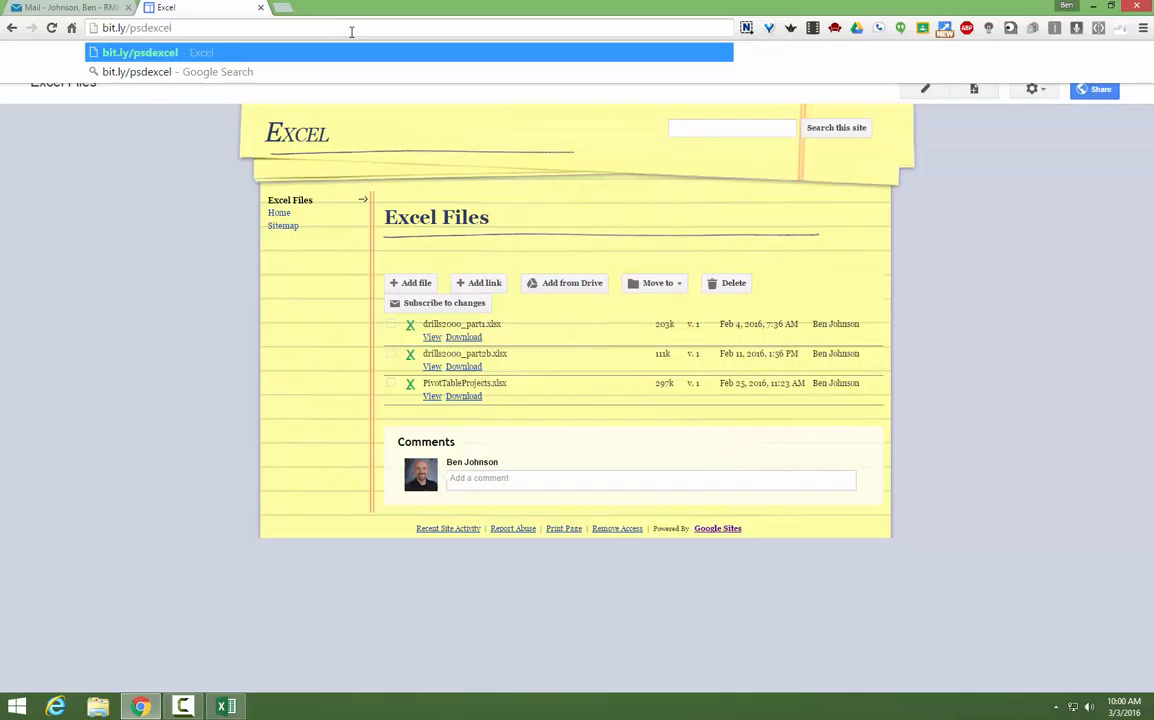
key(Return)
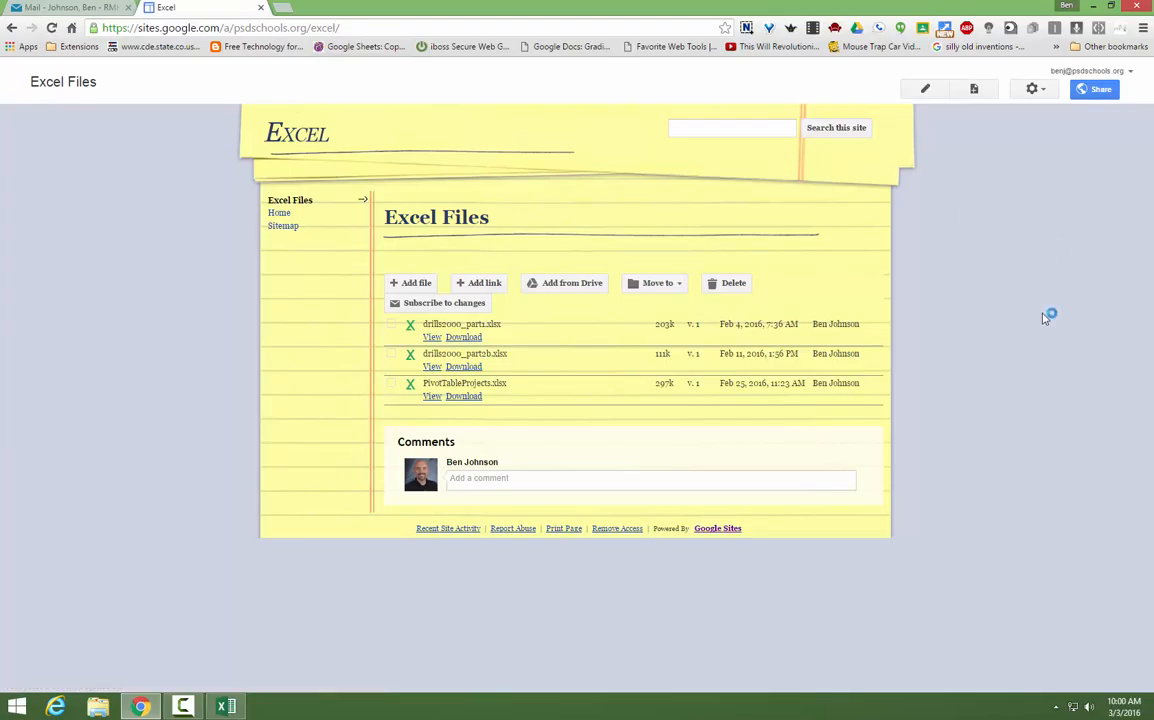
Download drills2000_part1.xlsx from the Excel Files page and open the saved copy in Excel with editing enabled.
click(460, 339)
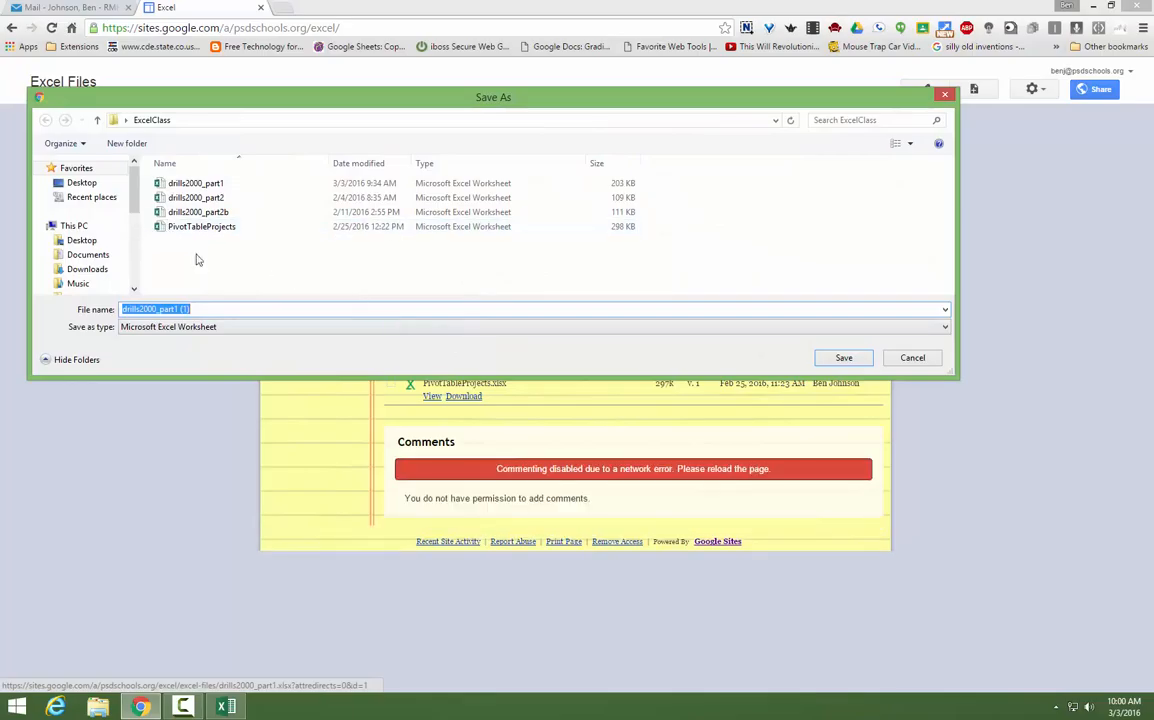
click(842, 359)
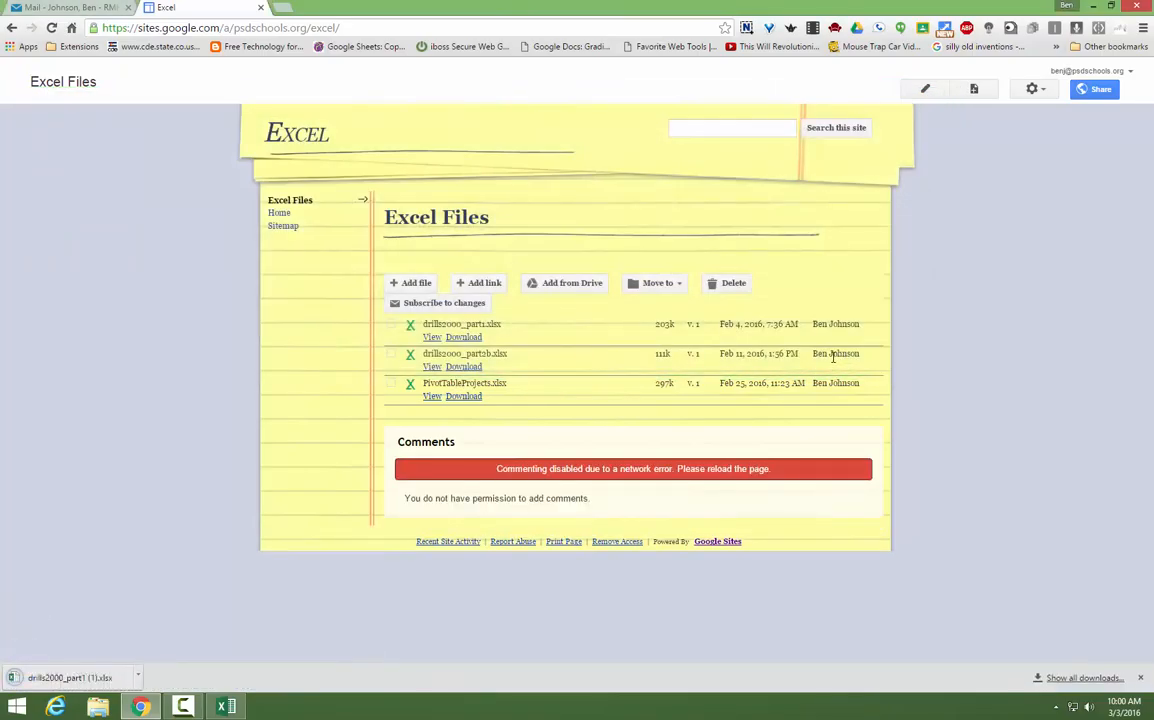
click(139, 678)
click(188, 592)
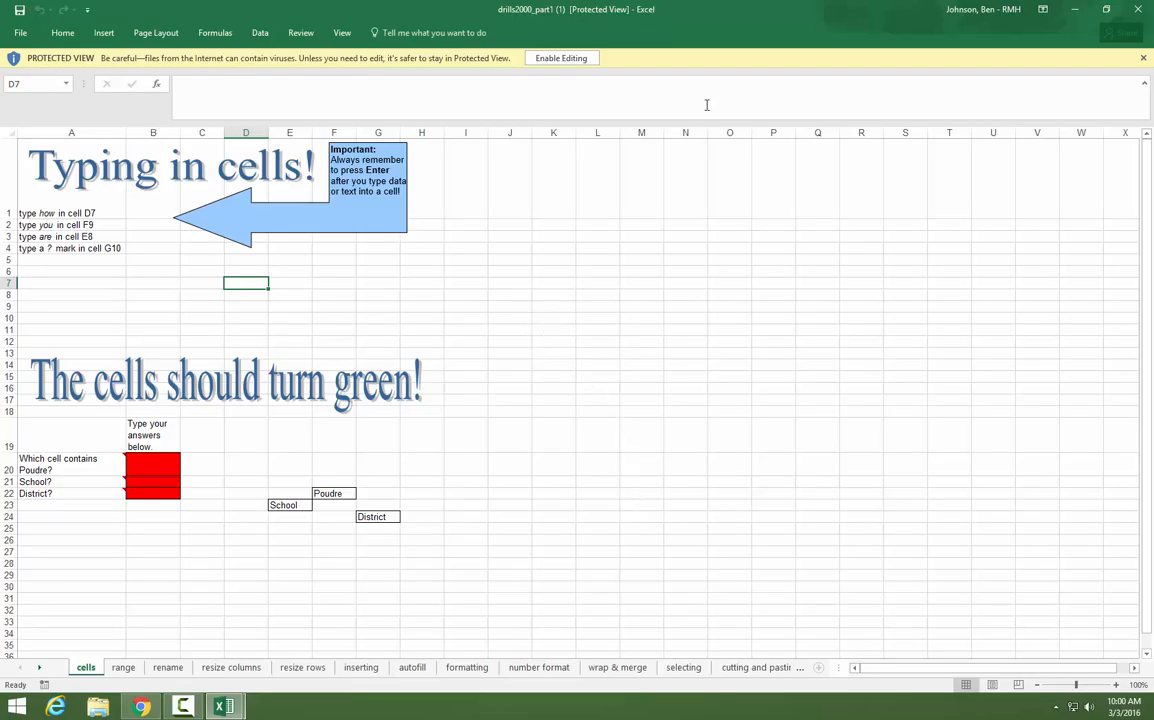
click(577, 62)
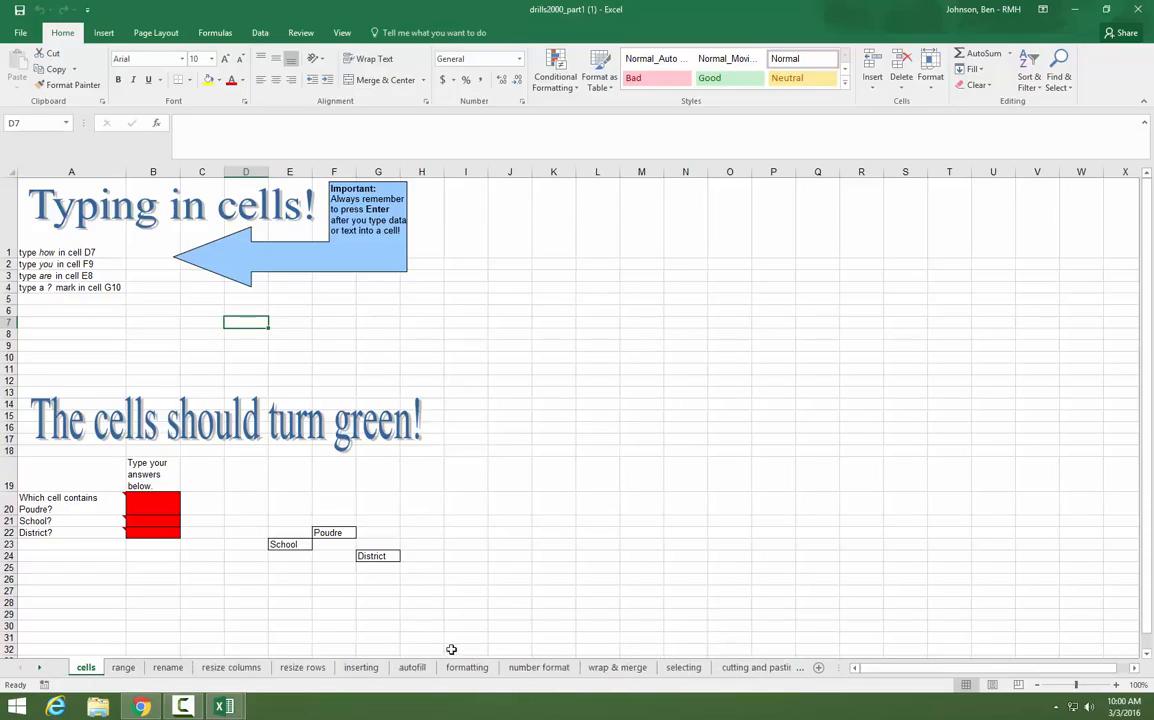
Open the movies worksheet and bring its Movie Title column into view.
click(40, 669)
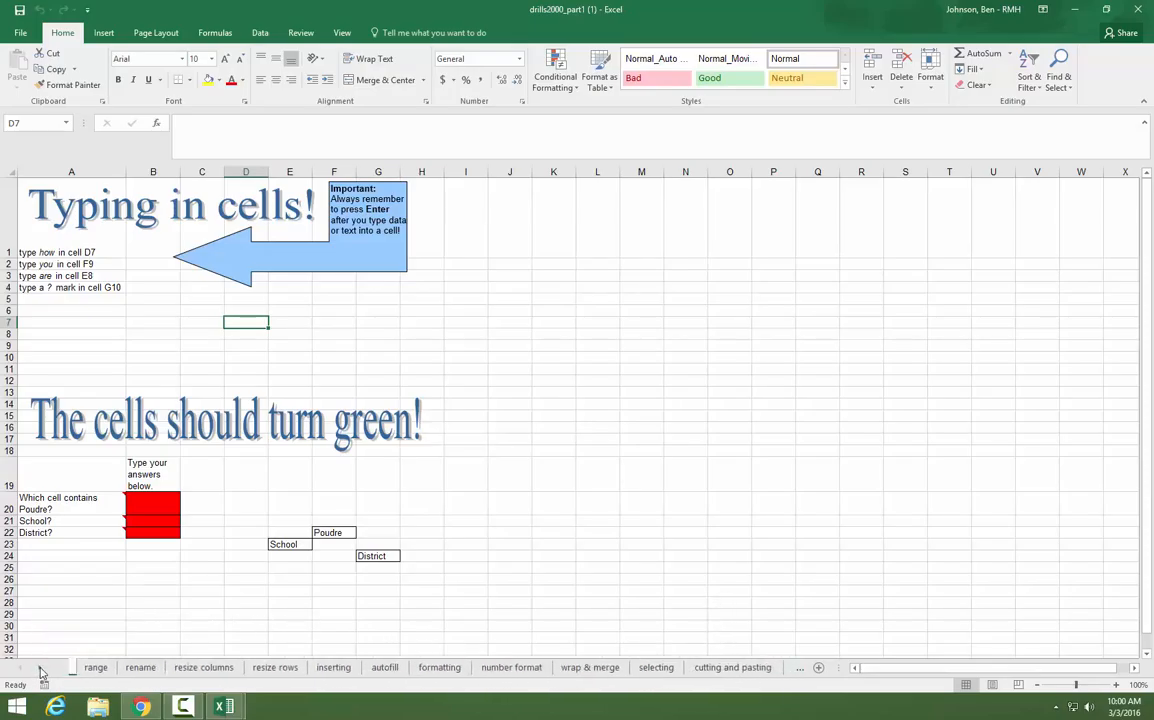
click(40, 669)
click(40, 669)
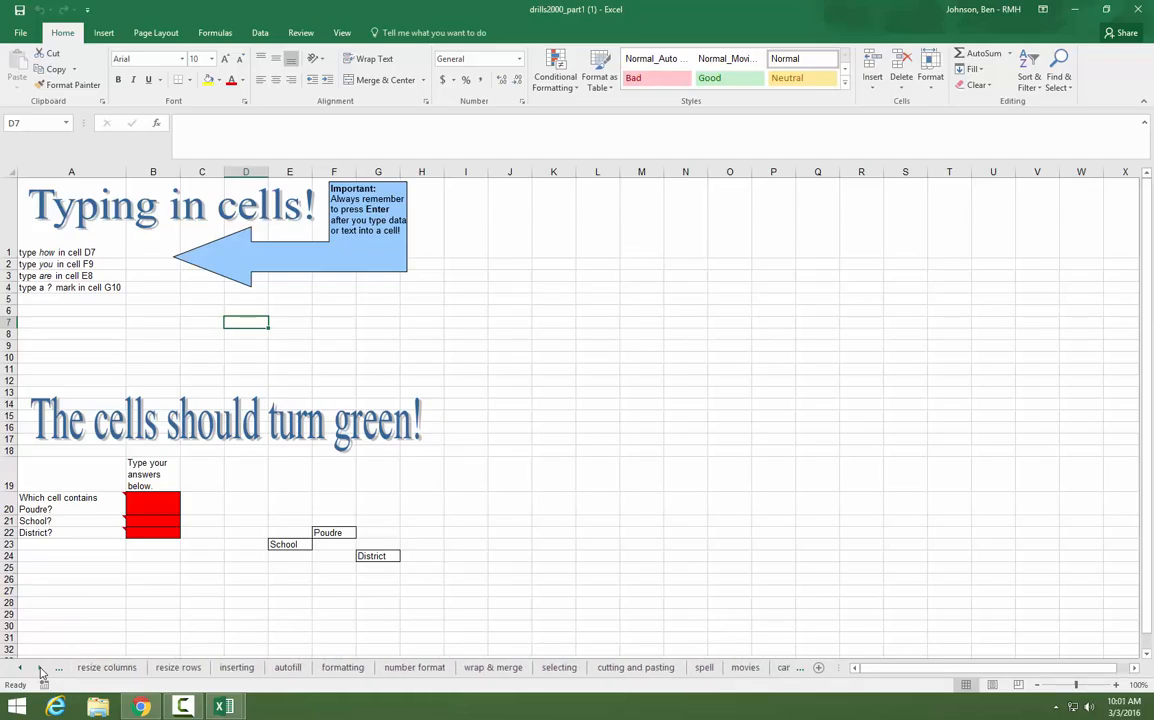
click(40, 669)
click(677, 669)
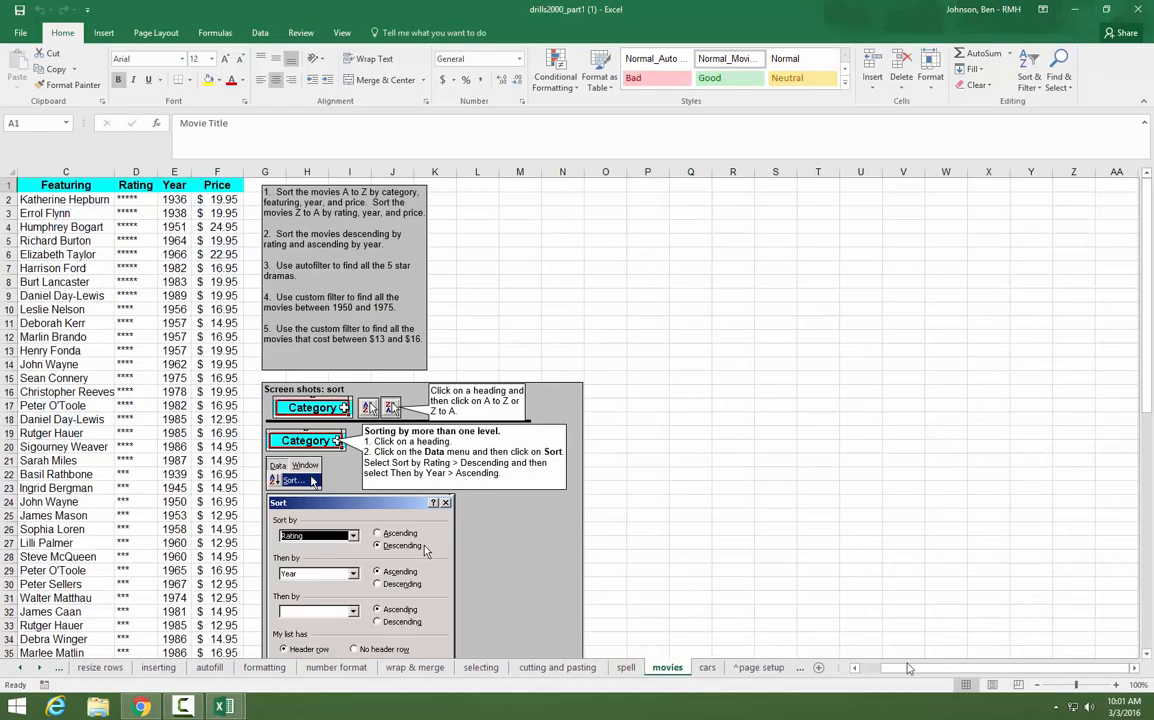
drag(912, 669, 868, 671)
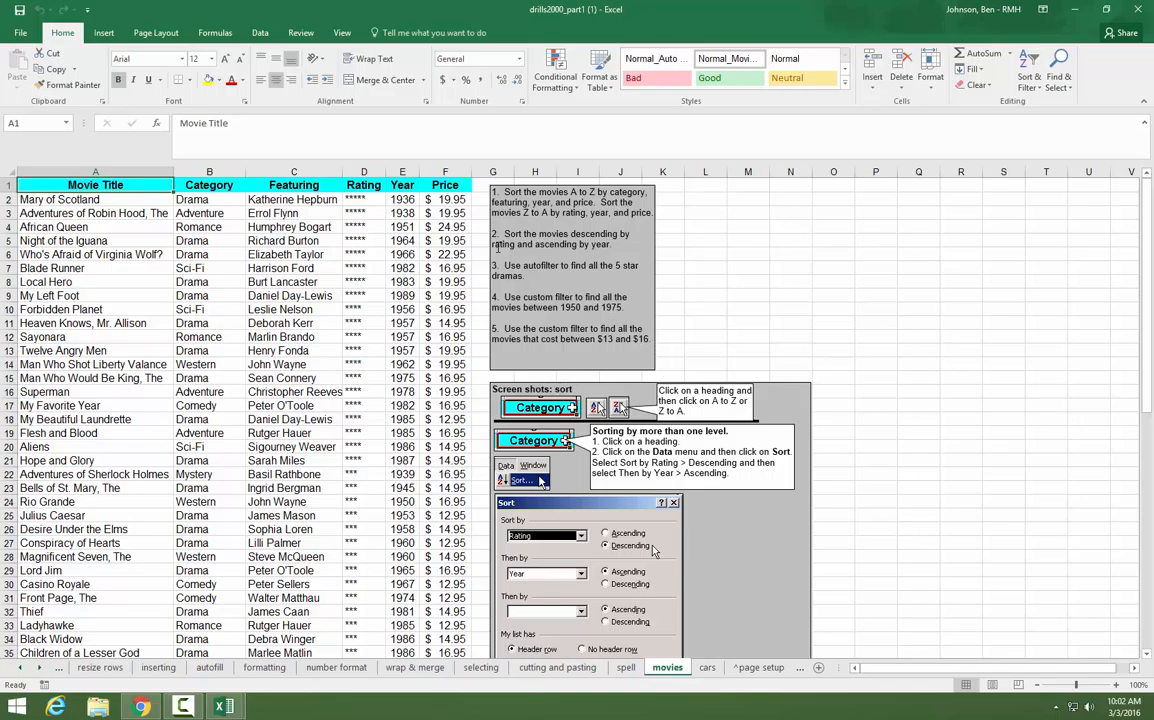
Set up a new macro recording named texttocolumns2, stored in the Personal Macro Workbook.
click(350, 33)
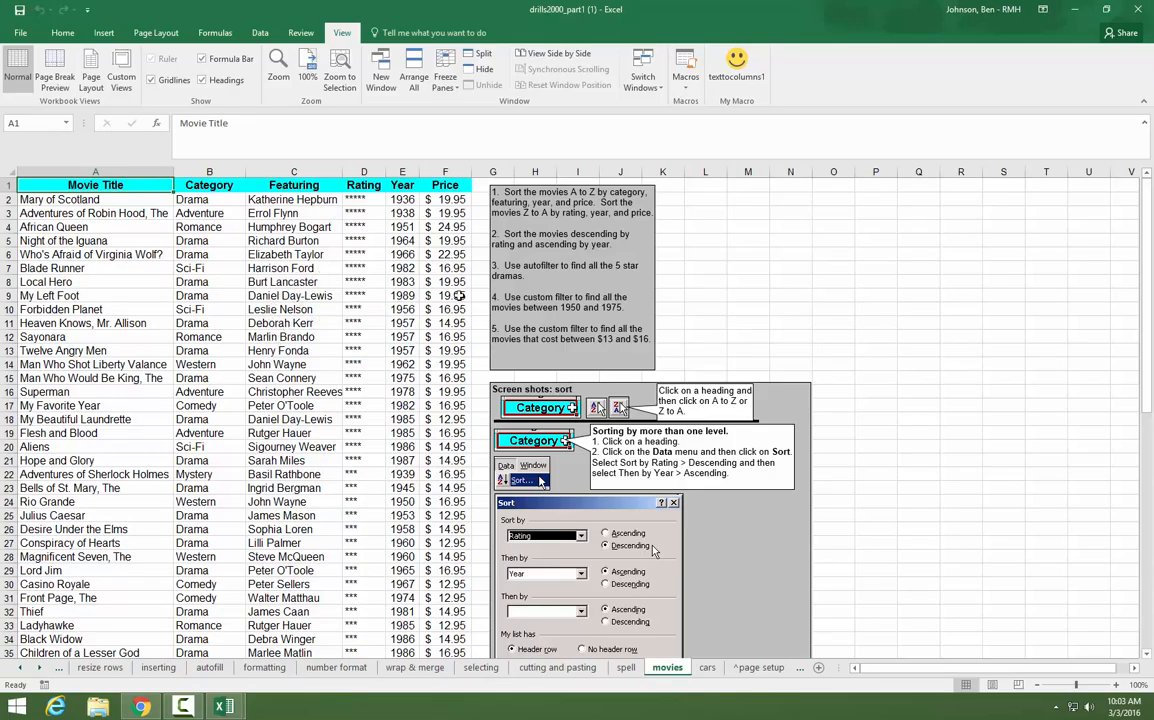
click(686, 90)
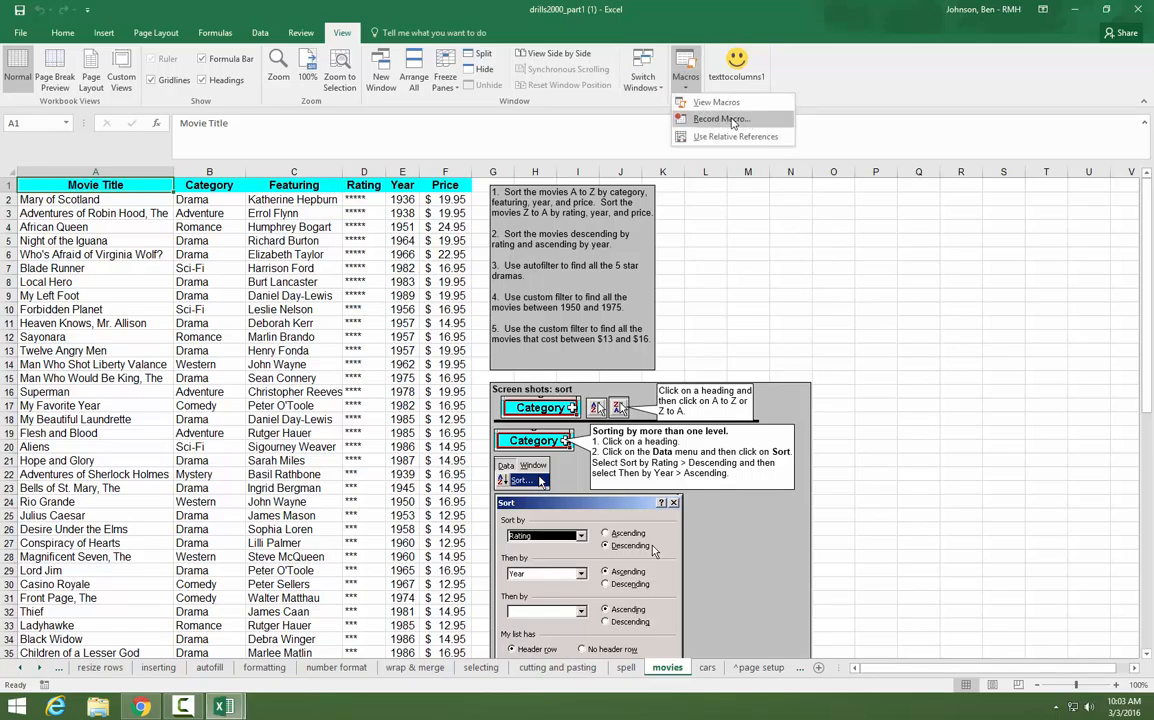
click(718, 120)
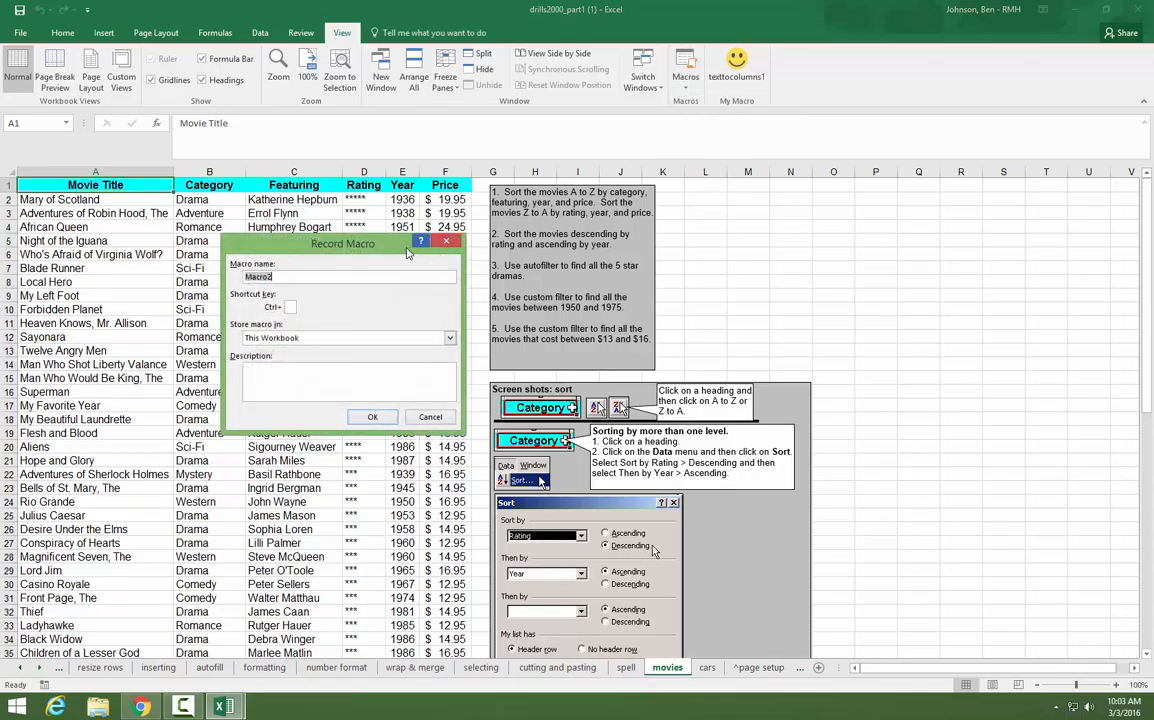
text(texttocou)
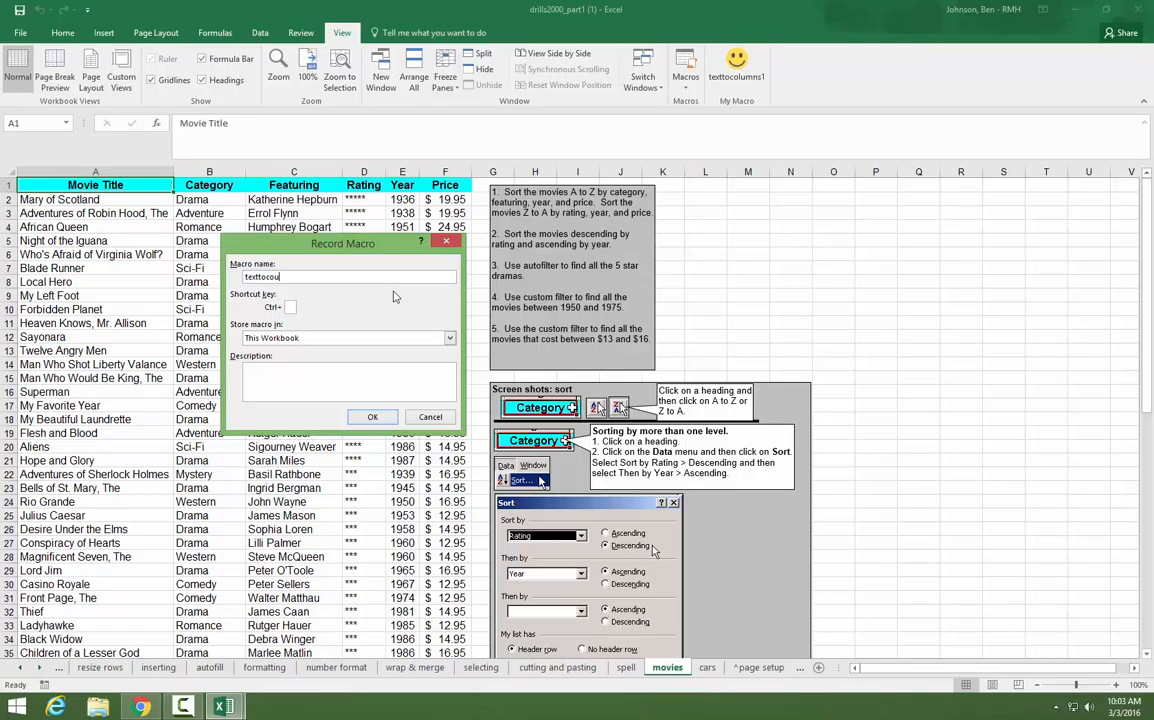
key(BackSpace)
text(lumns2)
click(292, 306)
click(306, 338)
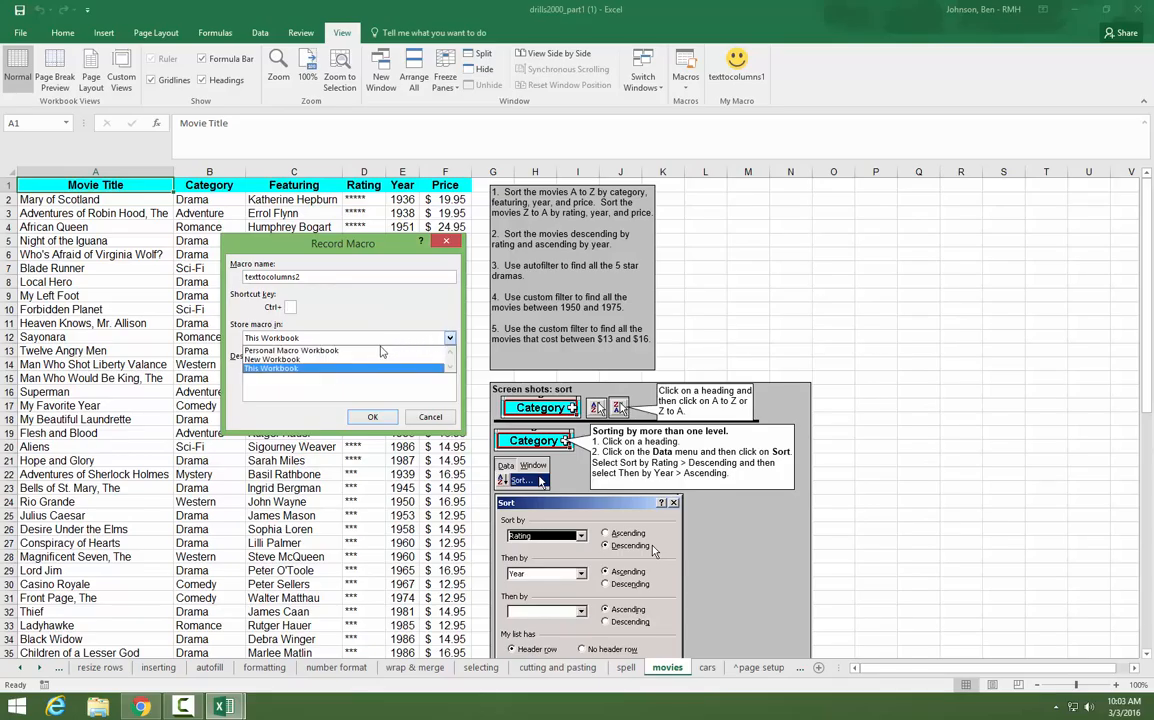
click(340, 351)
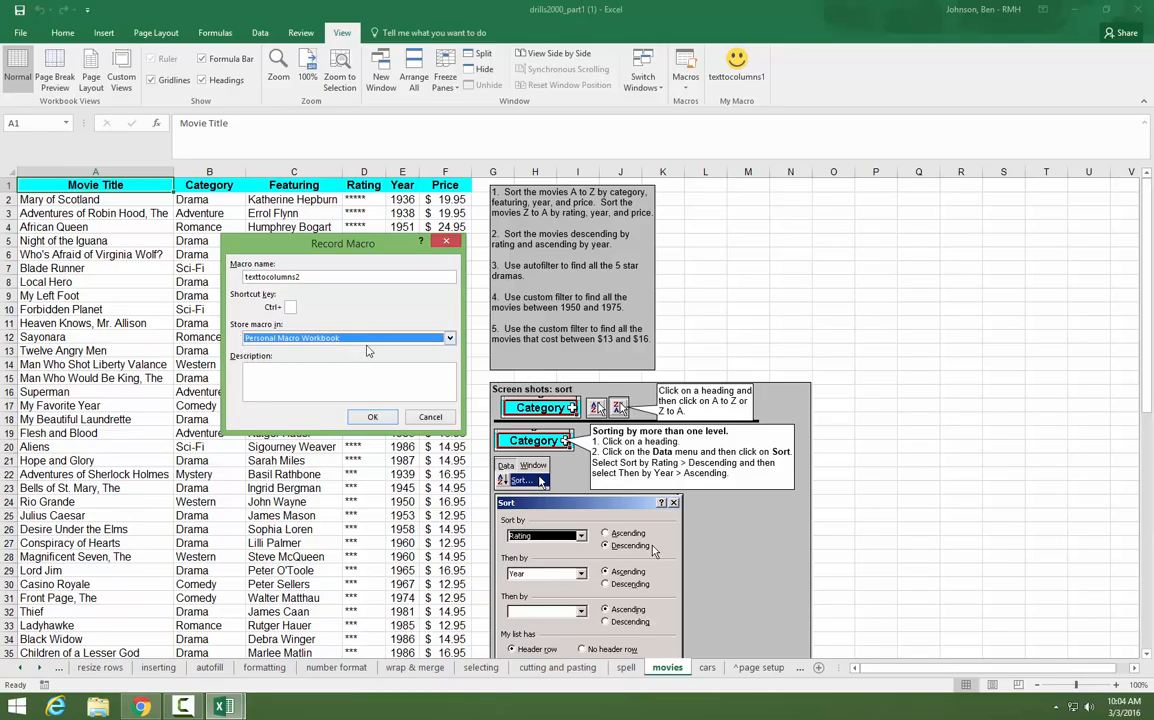
Switch the macro's storage location back to This Workbook.
click(449, 339)
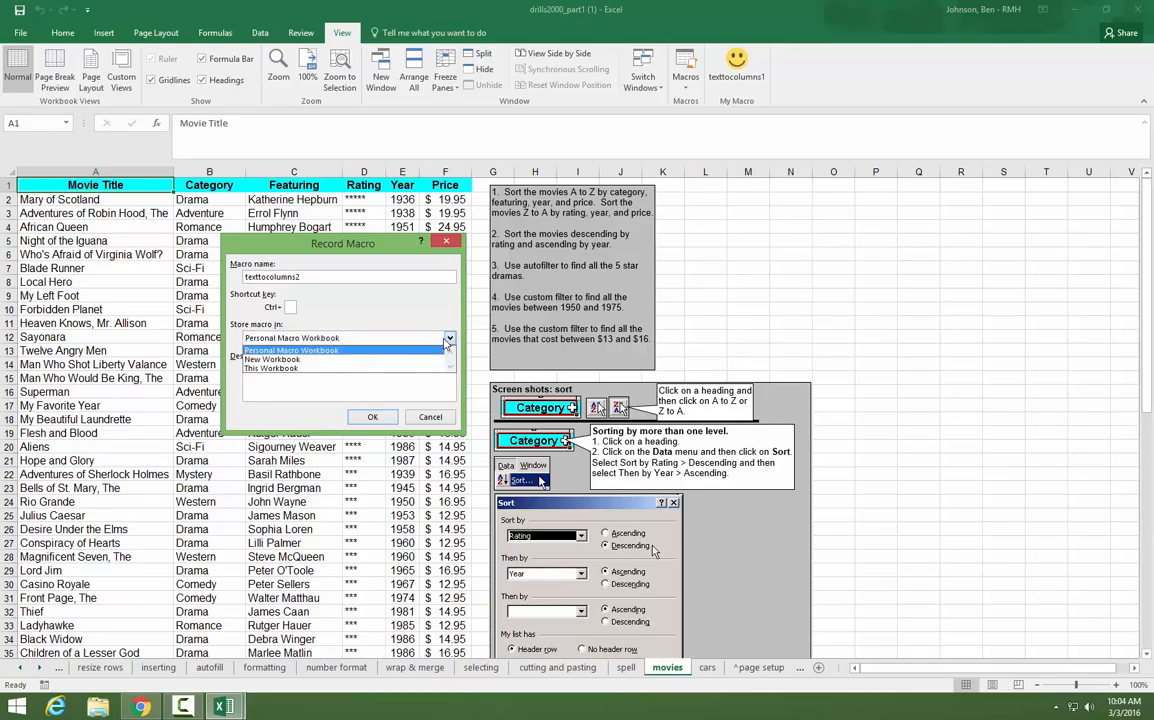
click(300, 369)
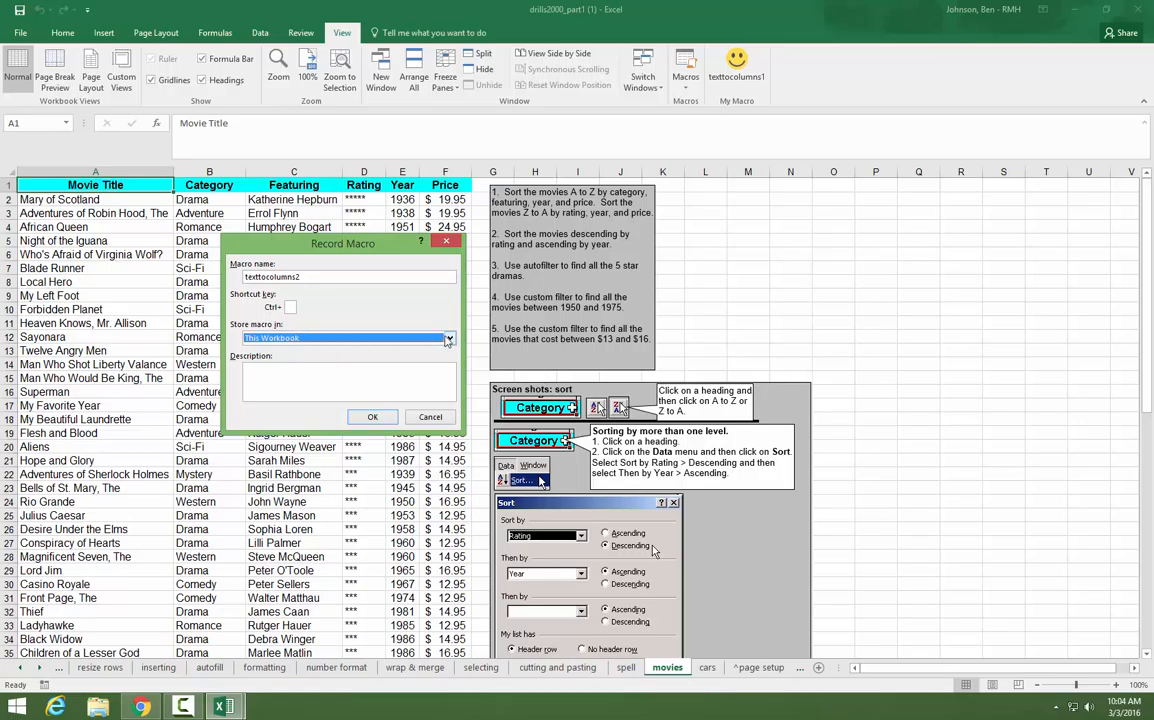
click(335, 340)
click(379, 351)
click(379, 339)
click(335, 360)
Set the macro's storage location to Personal Macro Workbook and start recording.
click(421, 339)
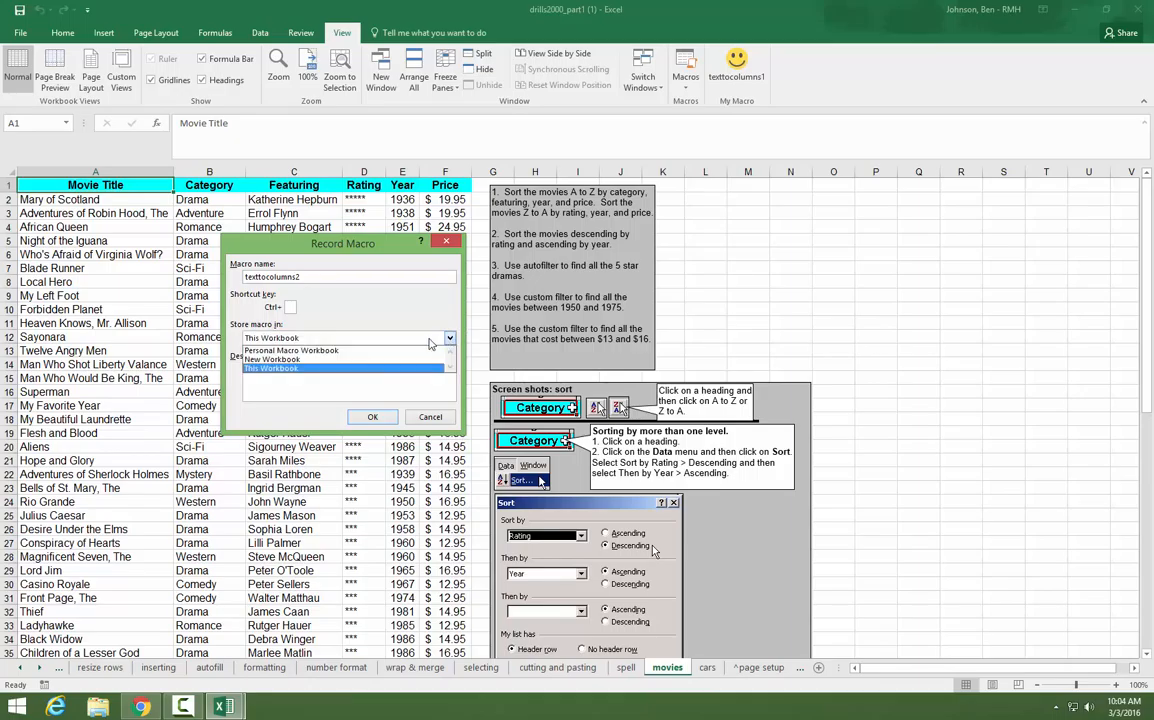
click(350, 350)
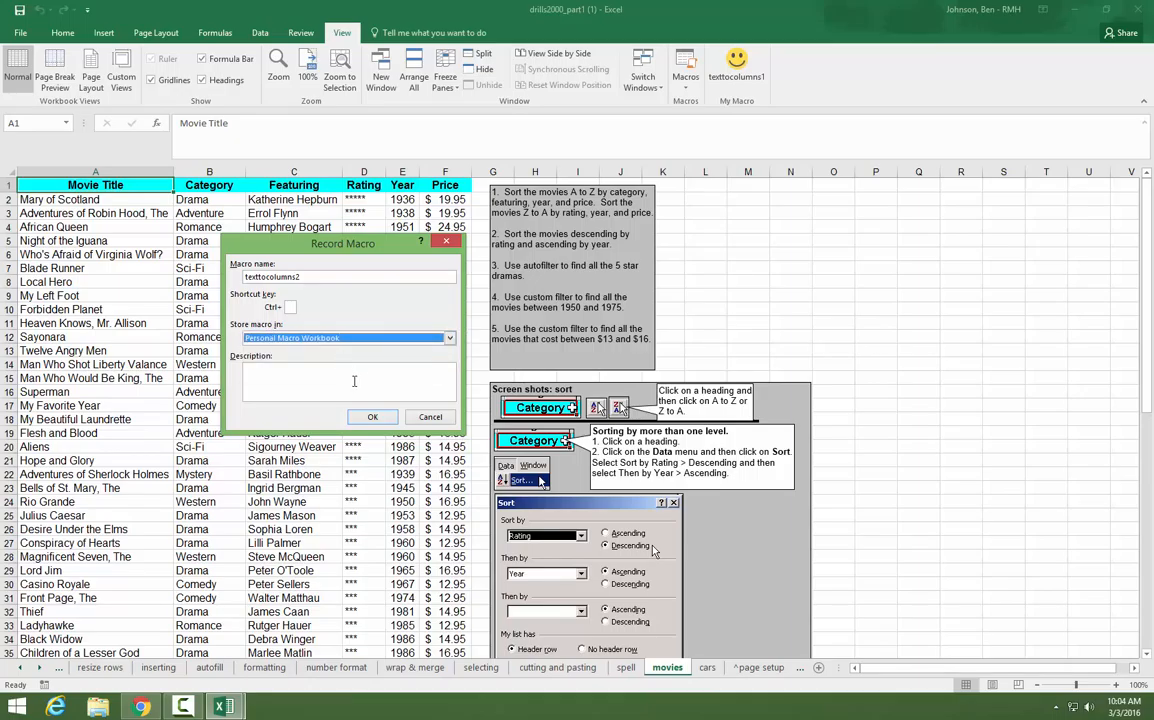
click(373, 418)
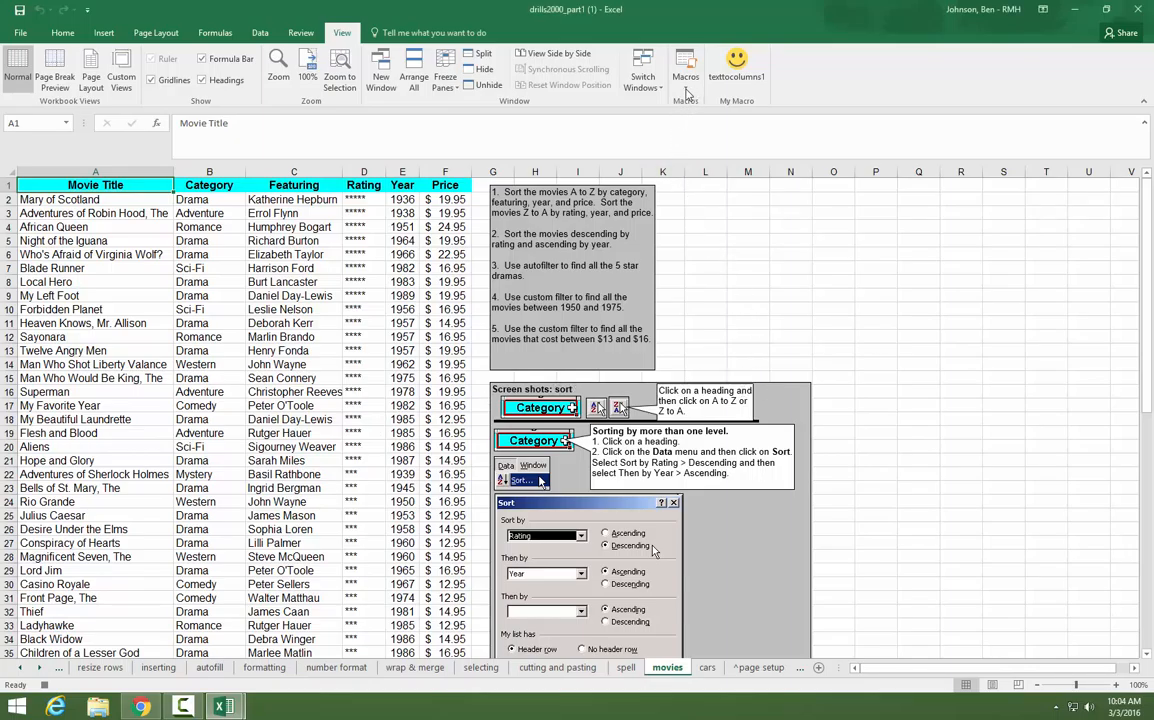
Insert two blank columns before the Rating column.
click(687, 91)
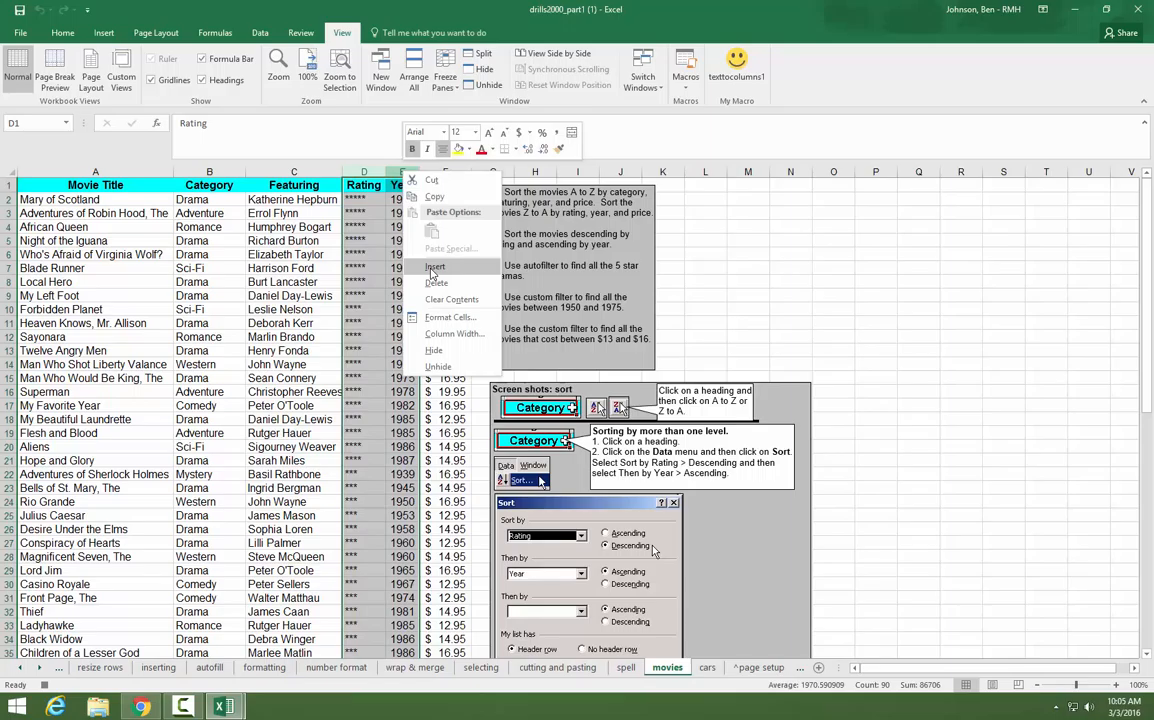
click(435, 267)
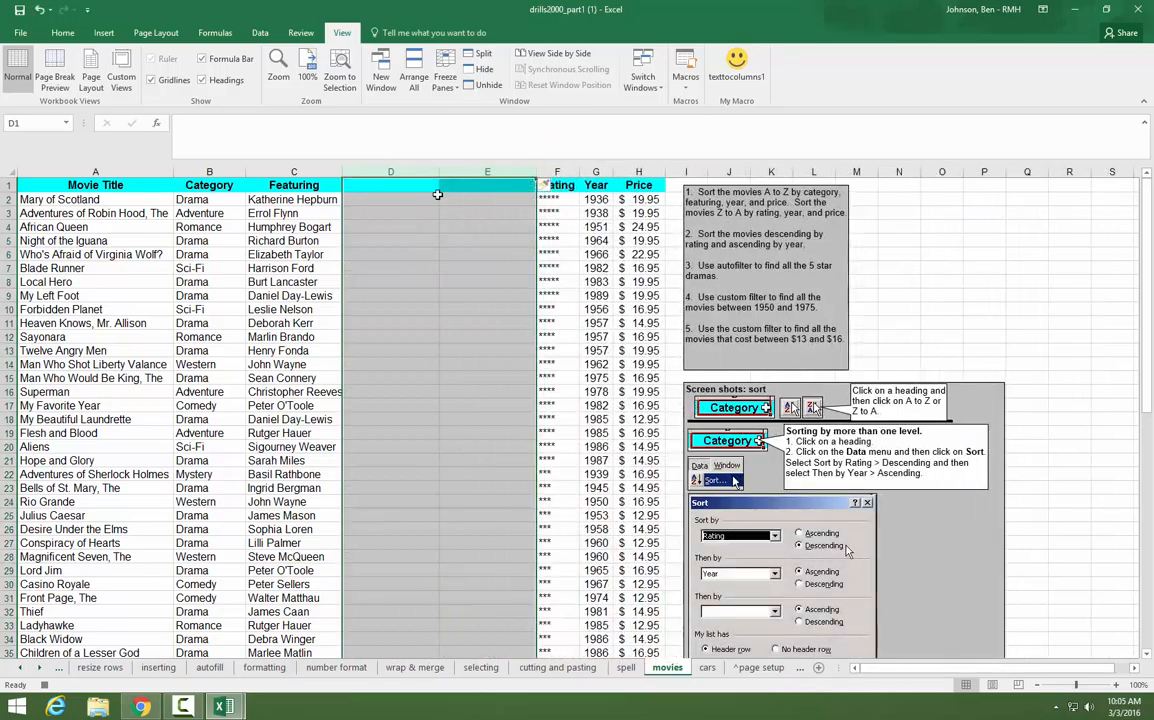
Split the Featuring column with Text to Columns as space-delimited data, with C1 as destination, replacing the existing data.
click(286, 171)
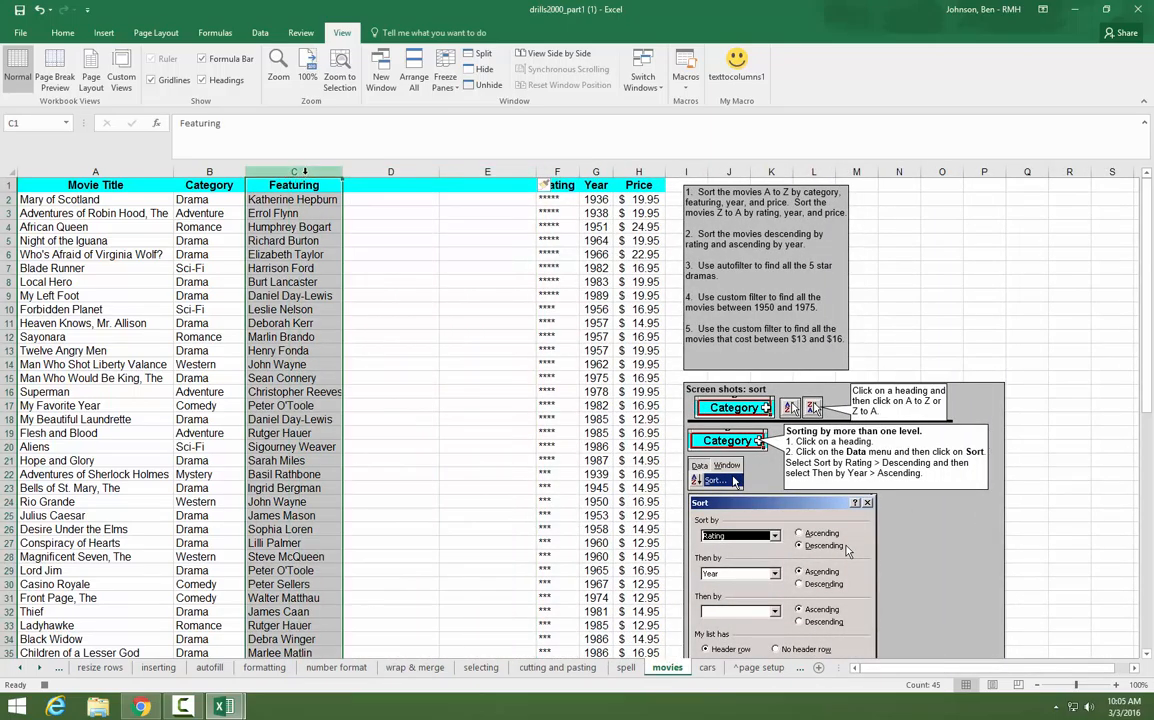
click(102, 32)
click(262, 32)
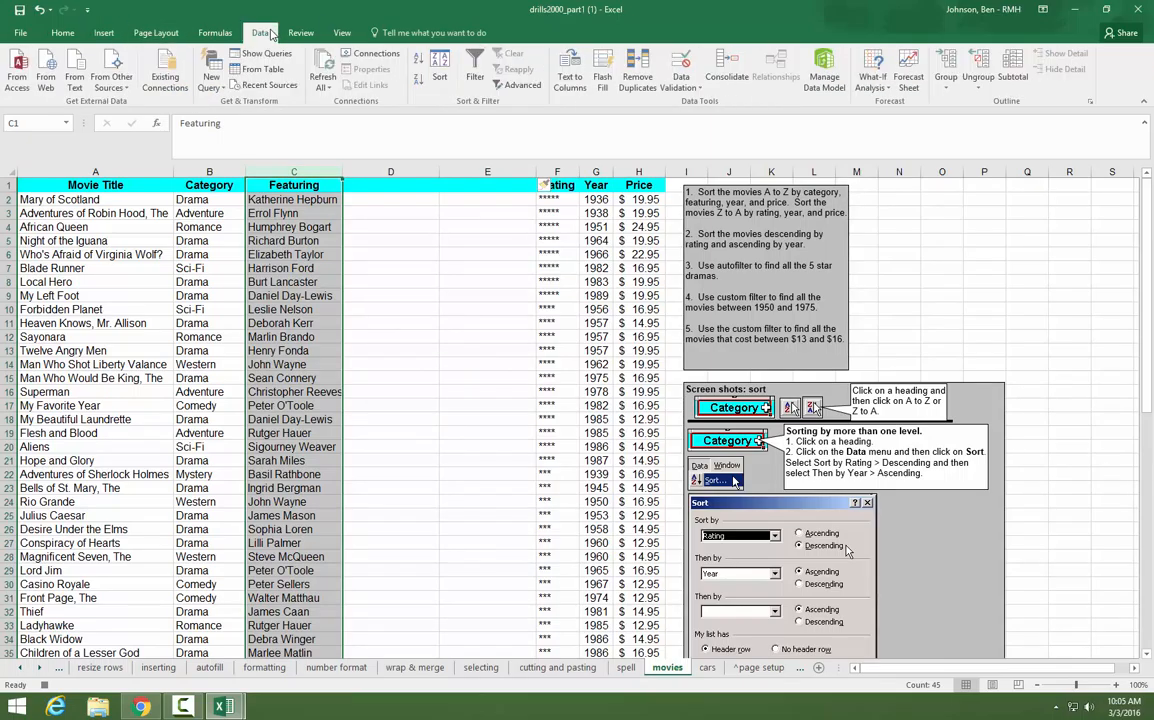
click(570, 82)
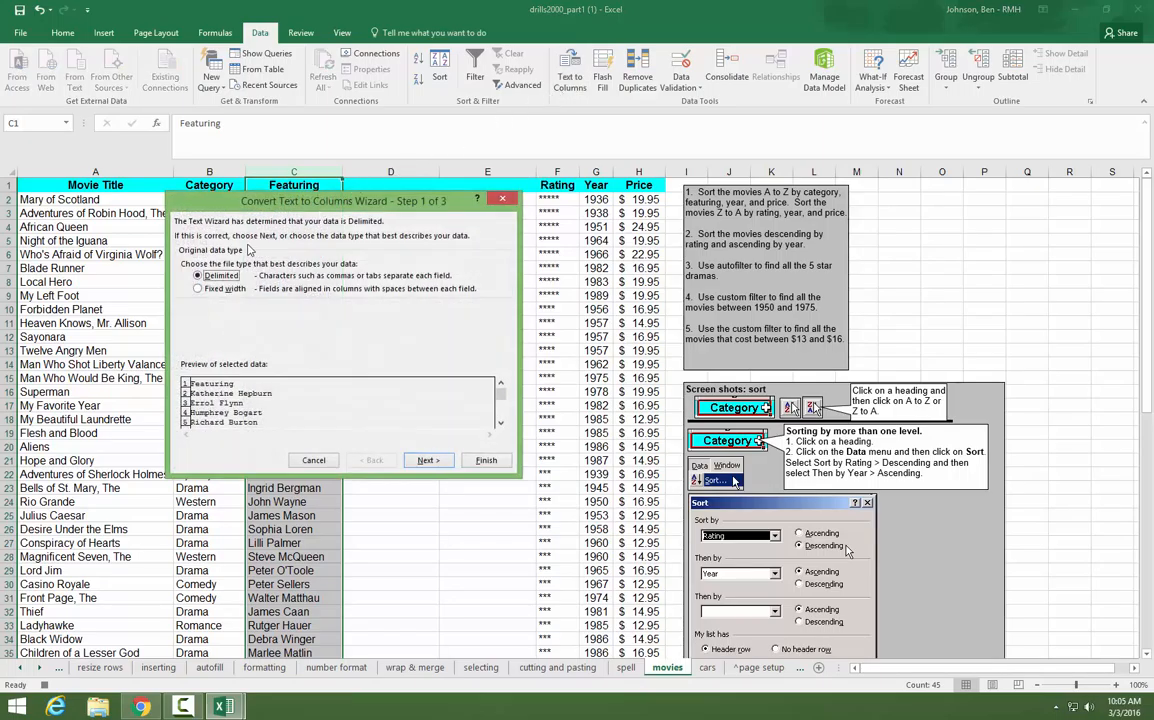
click(427, 466)
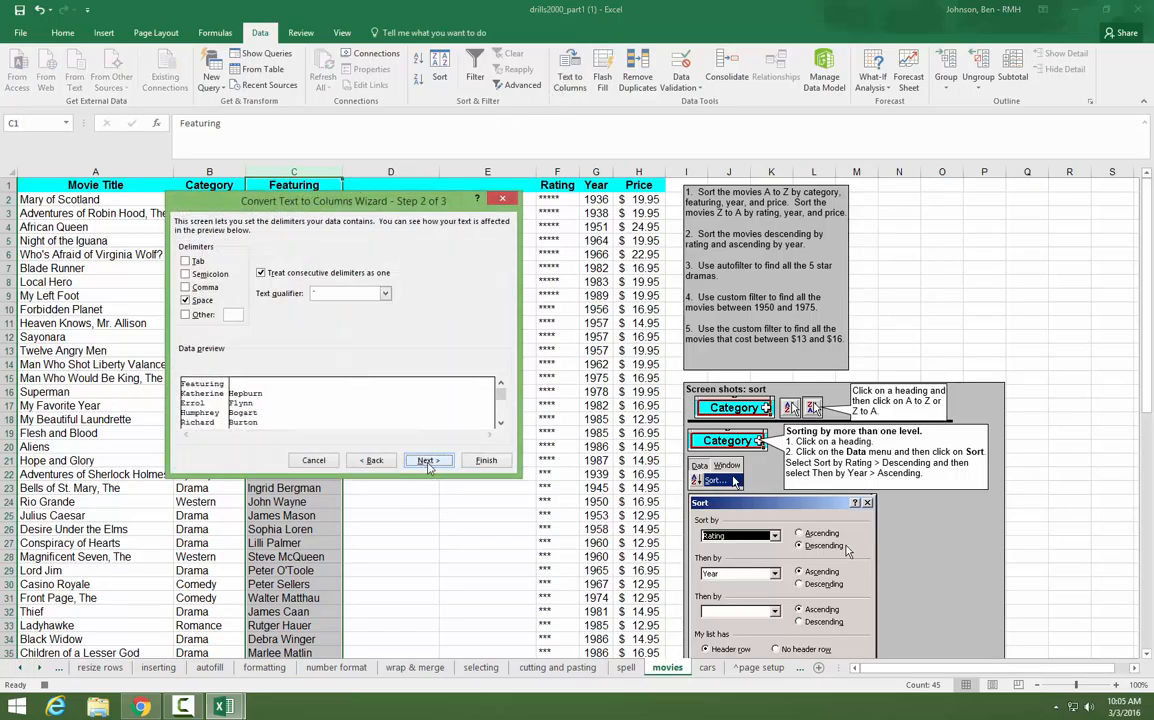
click(429, 461)
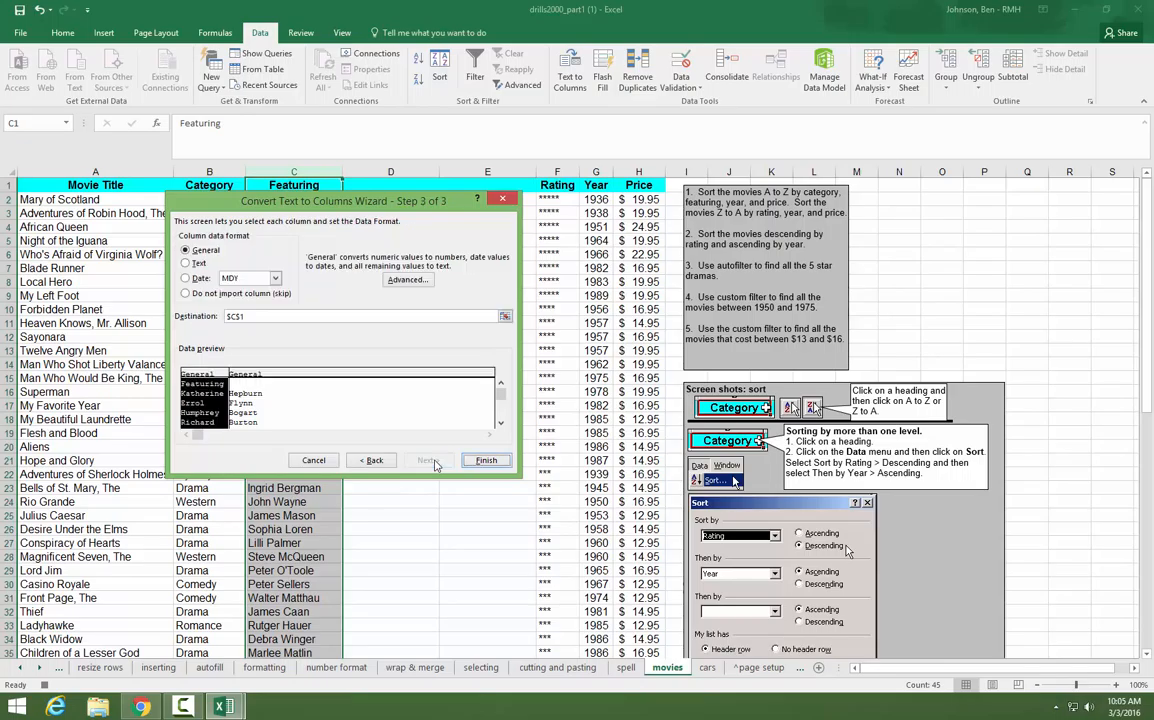
click(489, 462)
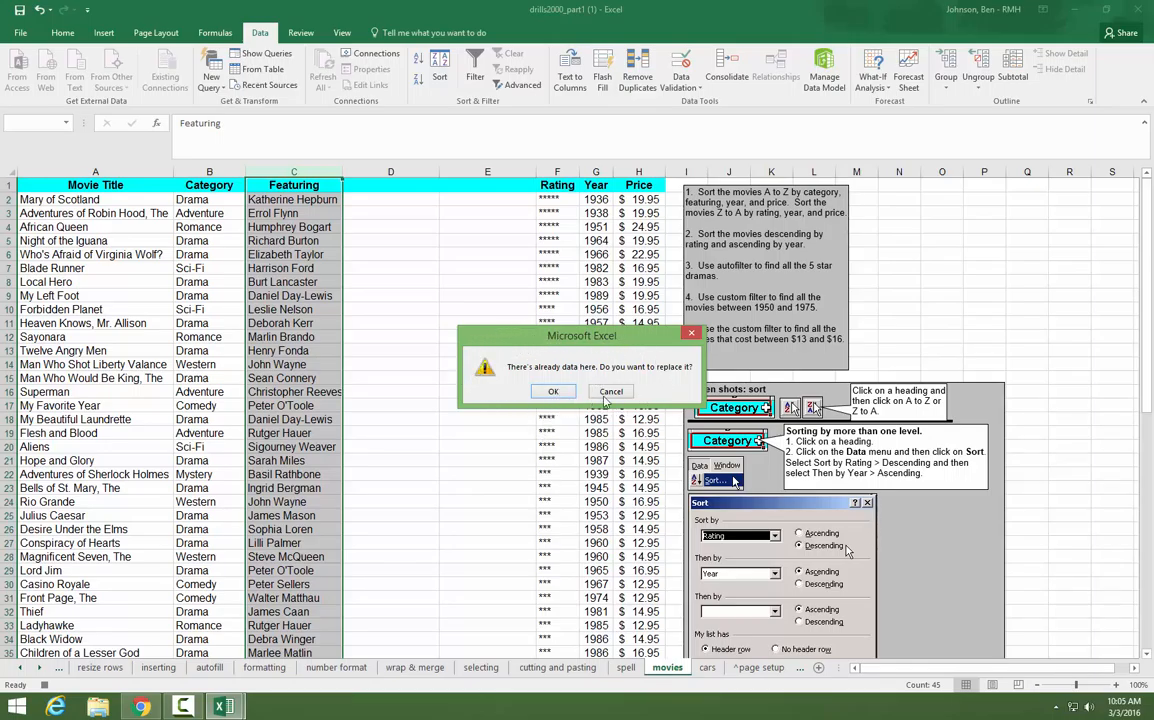
click(554, 392)
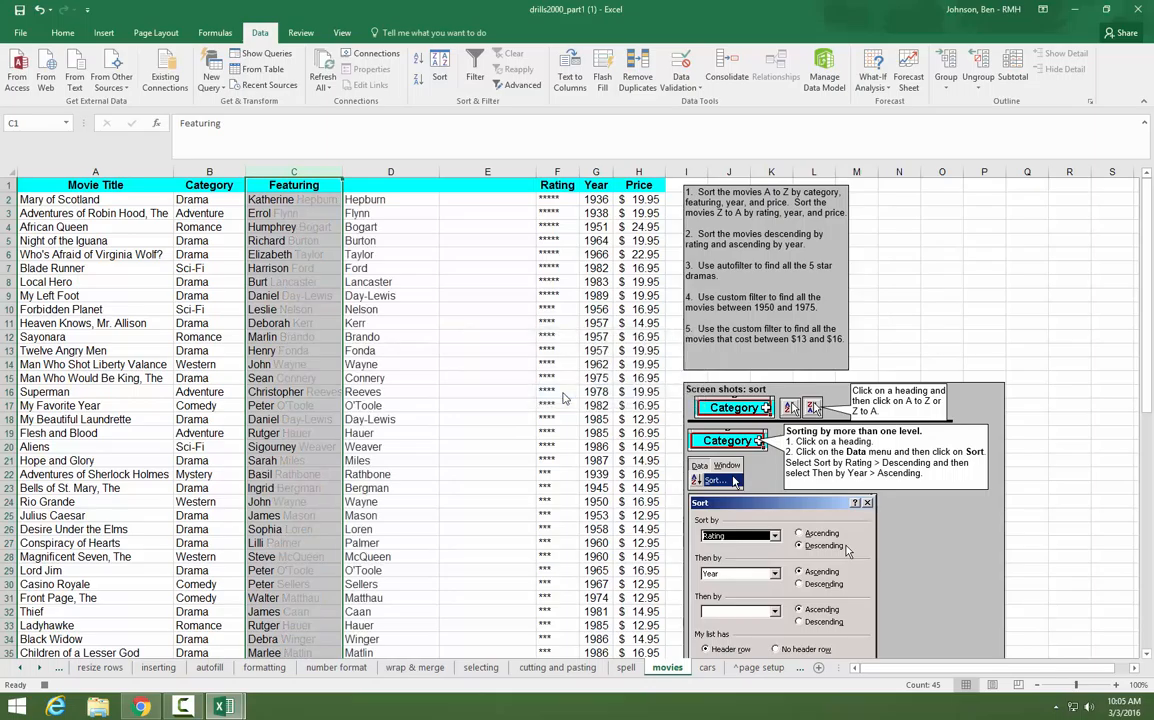
Replace the Featuring header in C1 with First Name and enter Last Name as the header in D1.
click(309, 185)
double_click(329, 185)
drag(319, 185, 259, 185)
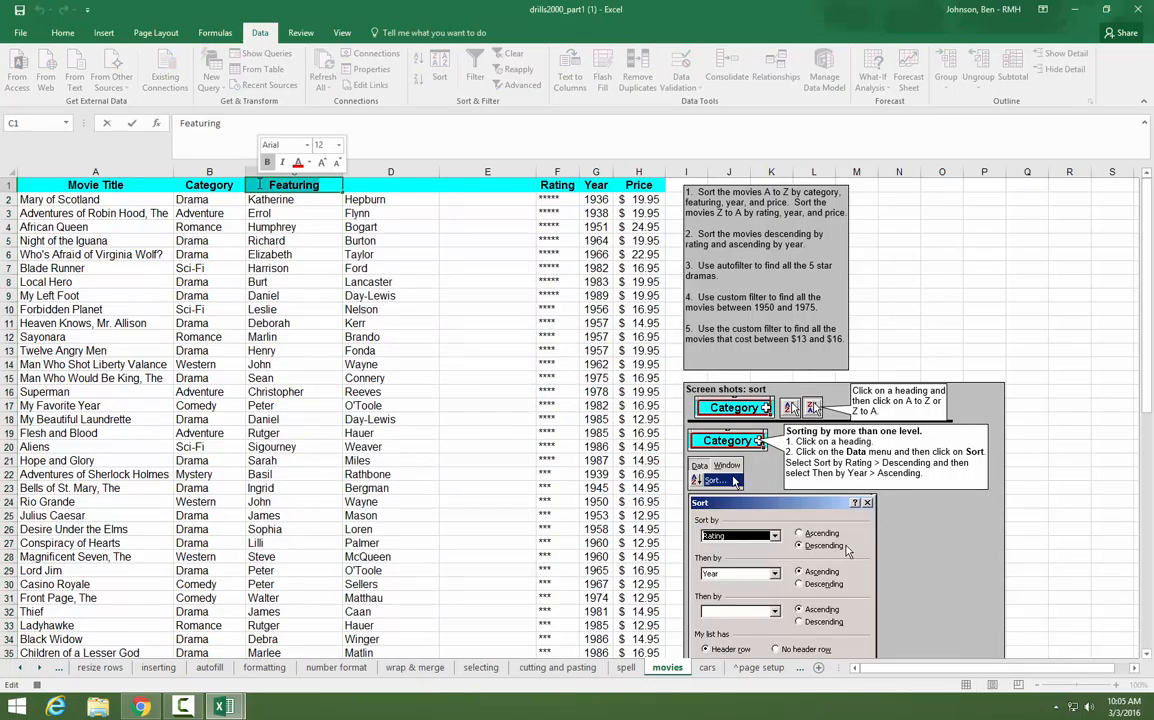
text(First Name)
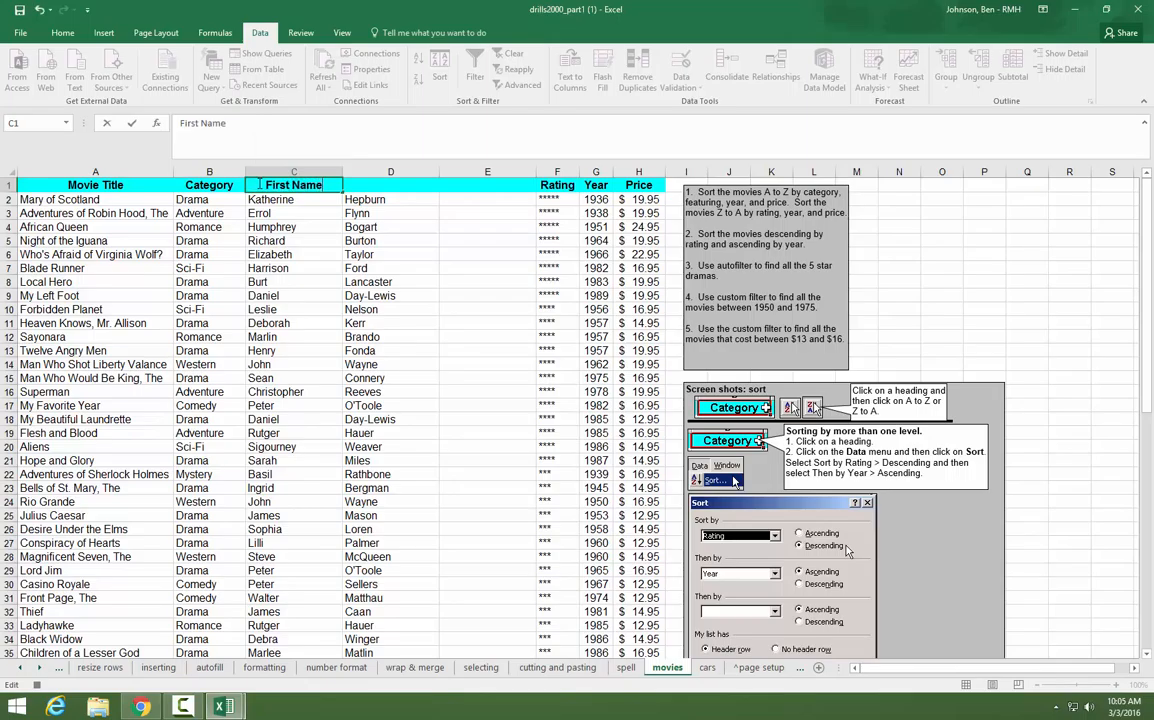
key(Tab)
text(L)
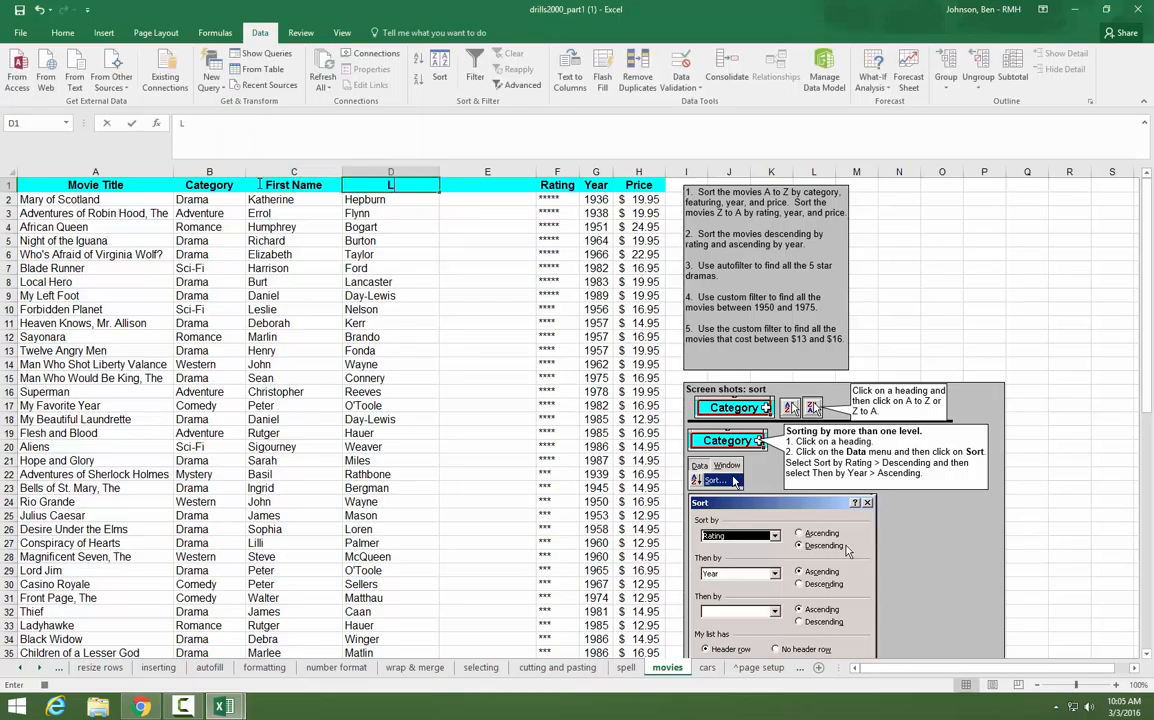
text(ast Name)
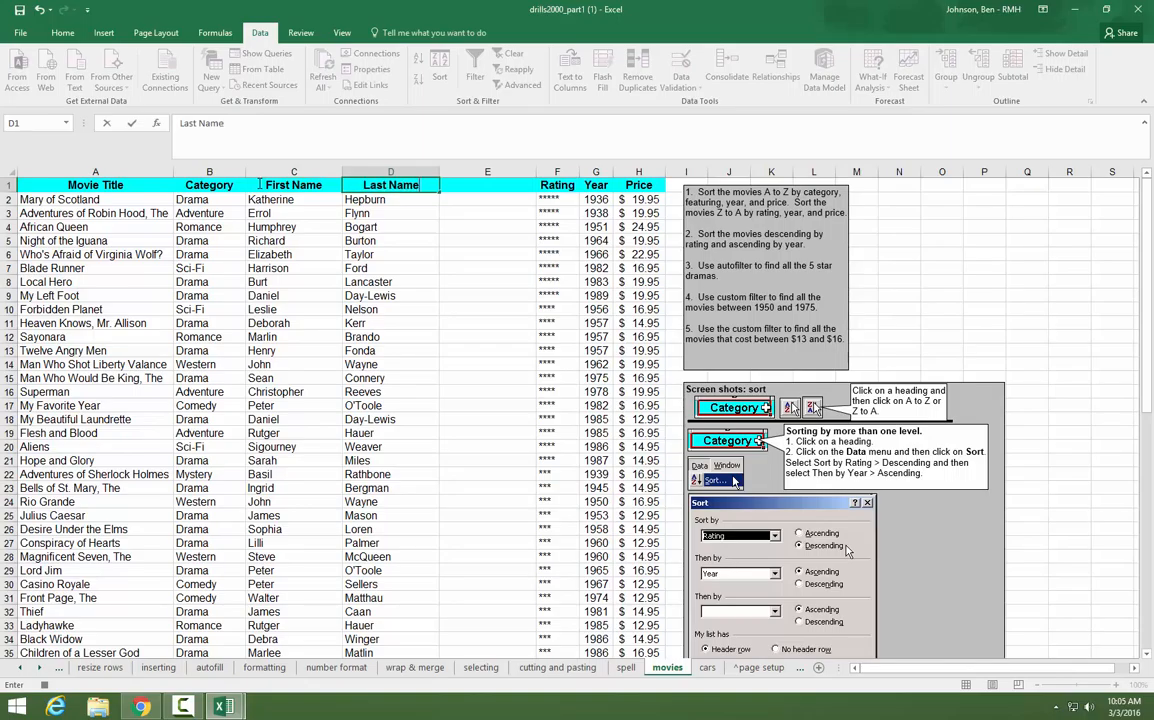
Enter Clean up & delete as the header of the empty column in E1.
key(Tab)
text(Cle)
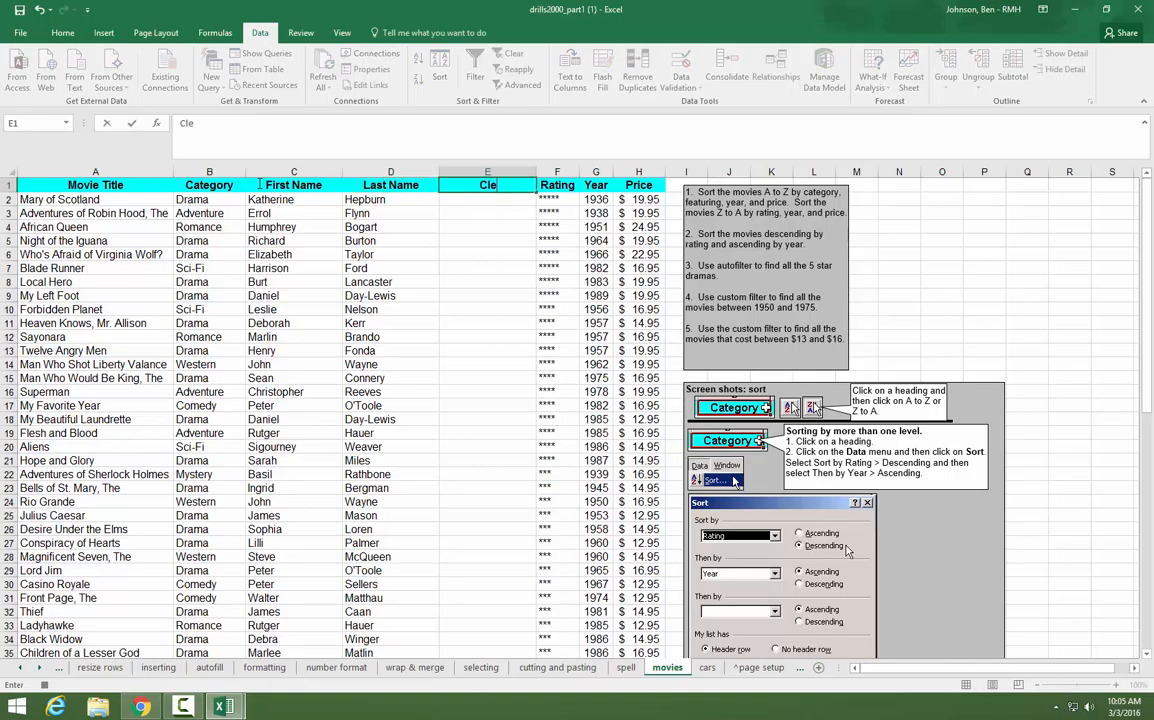
text(an up & delt)
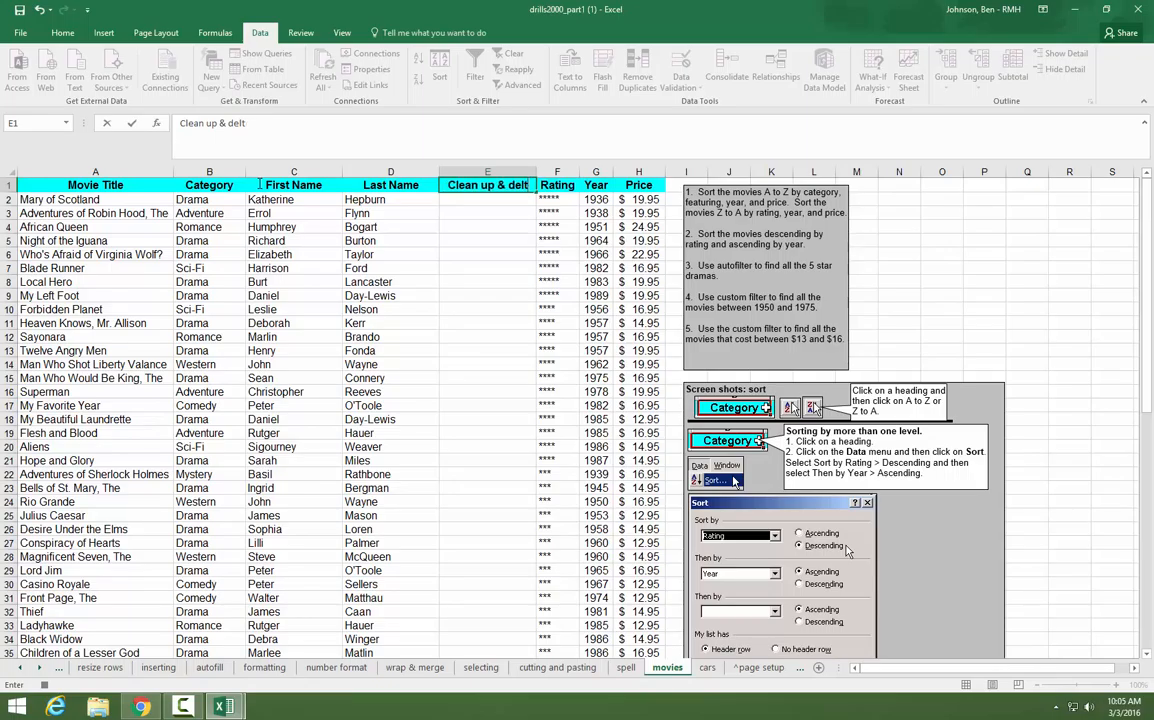
key(BackSpace)
text(ete)
click(259, 188)
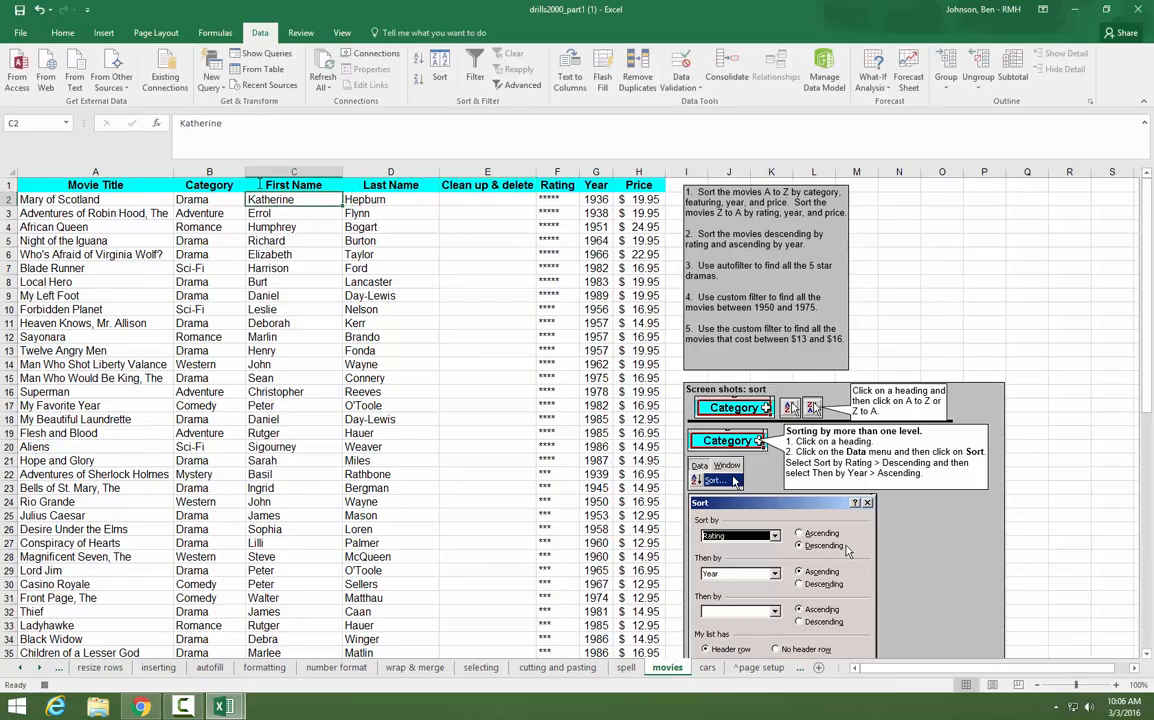
Select cell C1 as the macro's ending position and stop recording the macro.
scroll(400, 260, down, 6)
scroll(458, 394, up, 6)
click(315, 185)
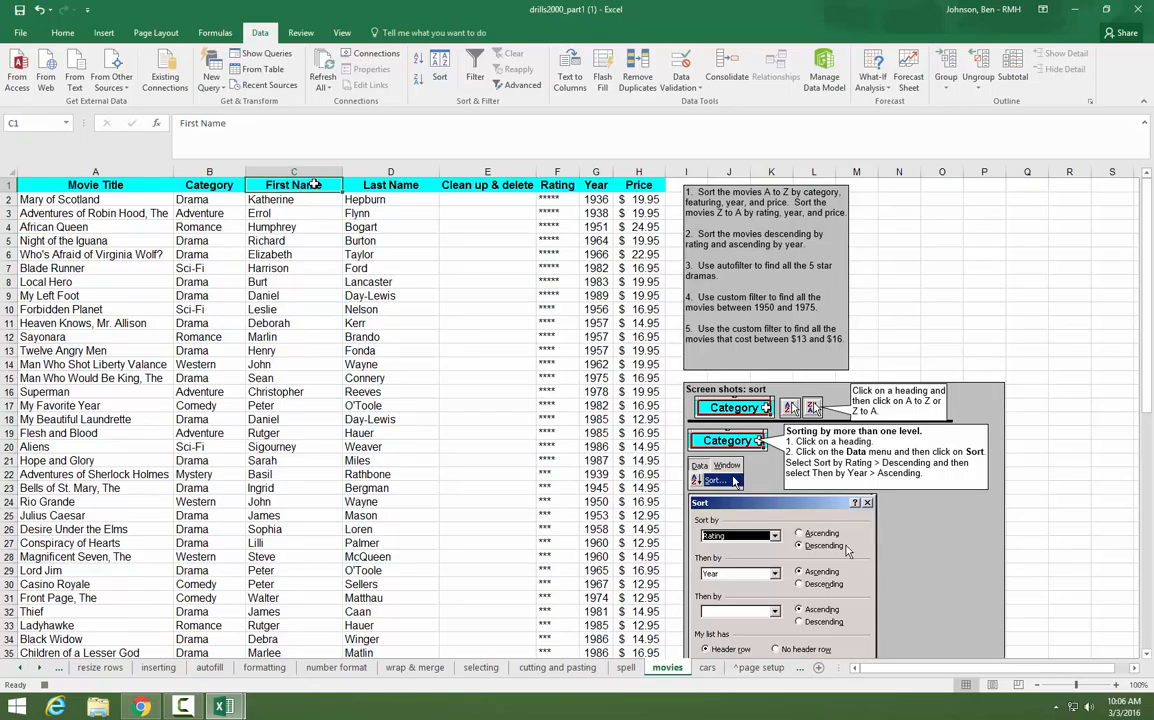
click(343, 33)
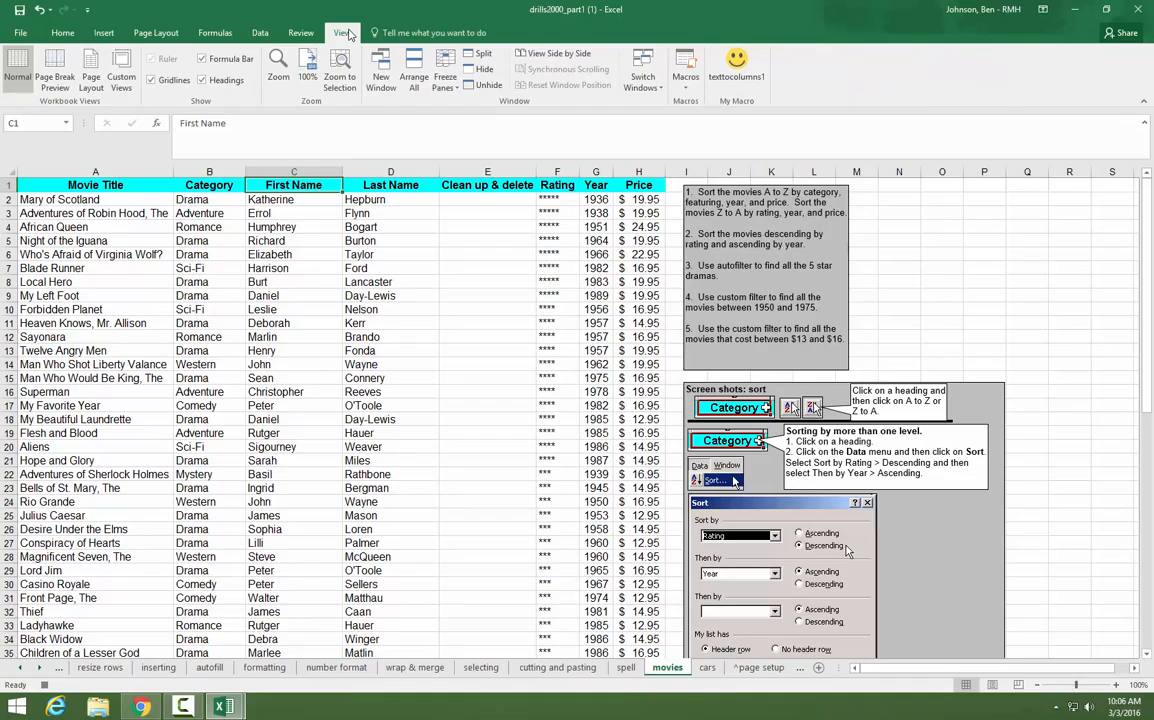
click(686, 86)
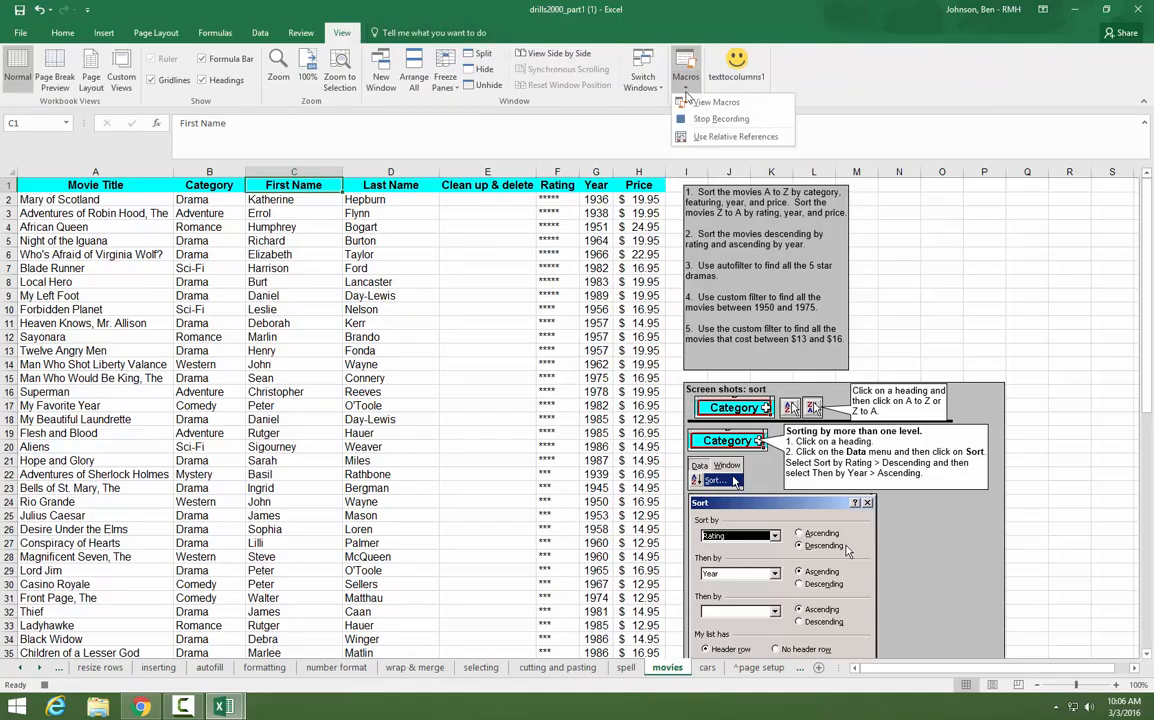
click(696, 118)
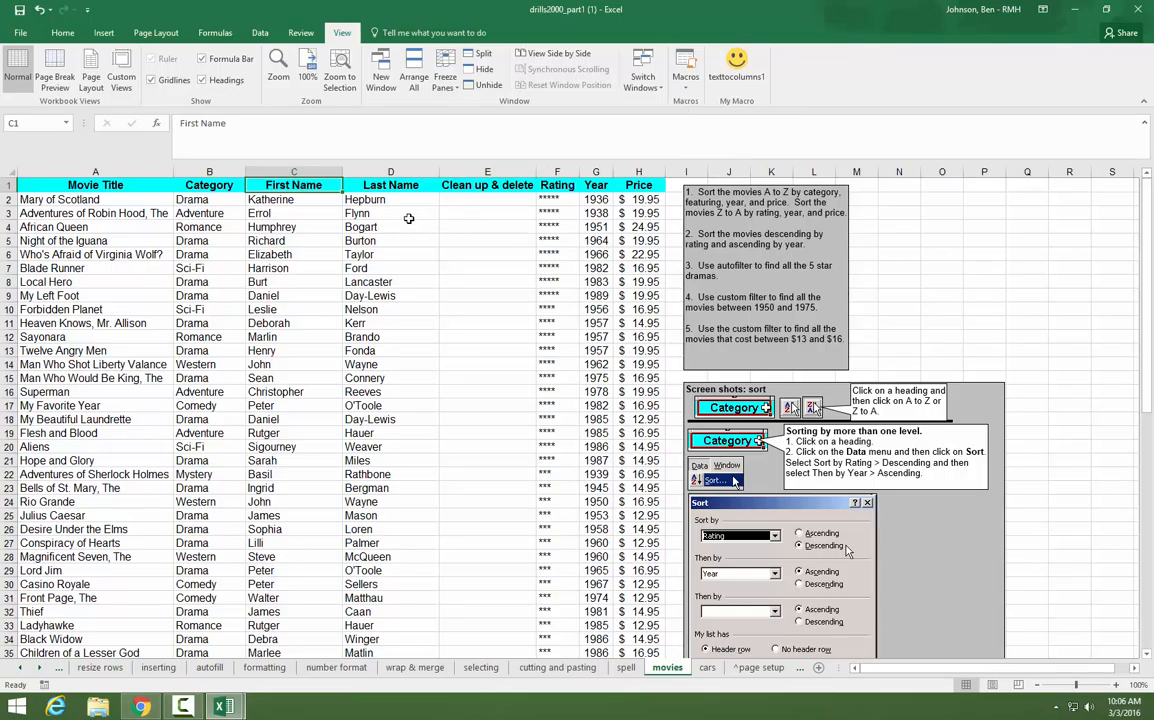
Undo all the recorded edits on the movies sheet, back to the single Featuring column.
key(ctrl+z)
key(ctrl+z)
key(ctrl+z)
key(ctrl+z)
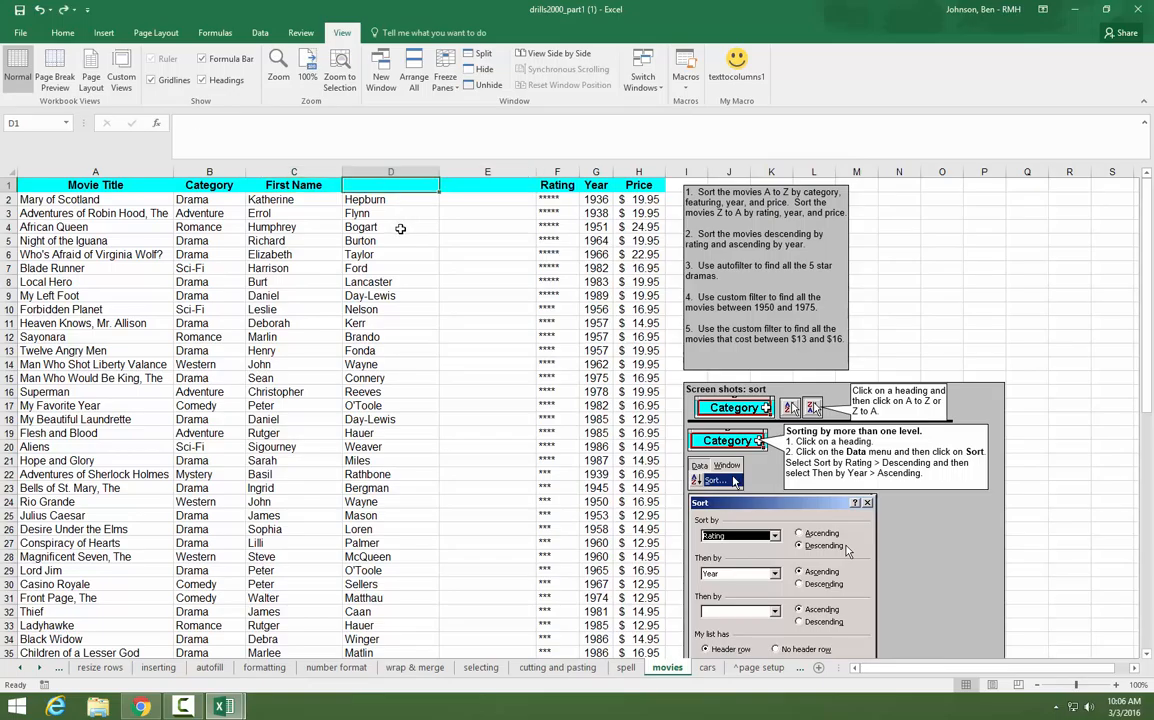
key(ctrl+z)
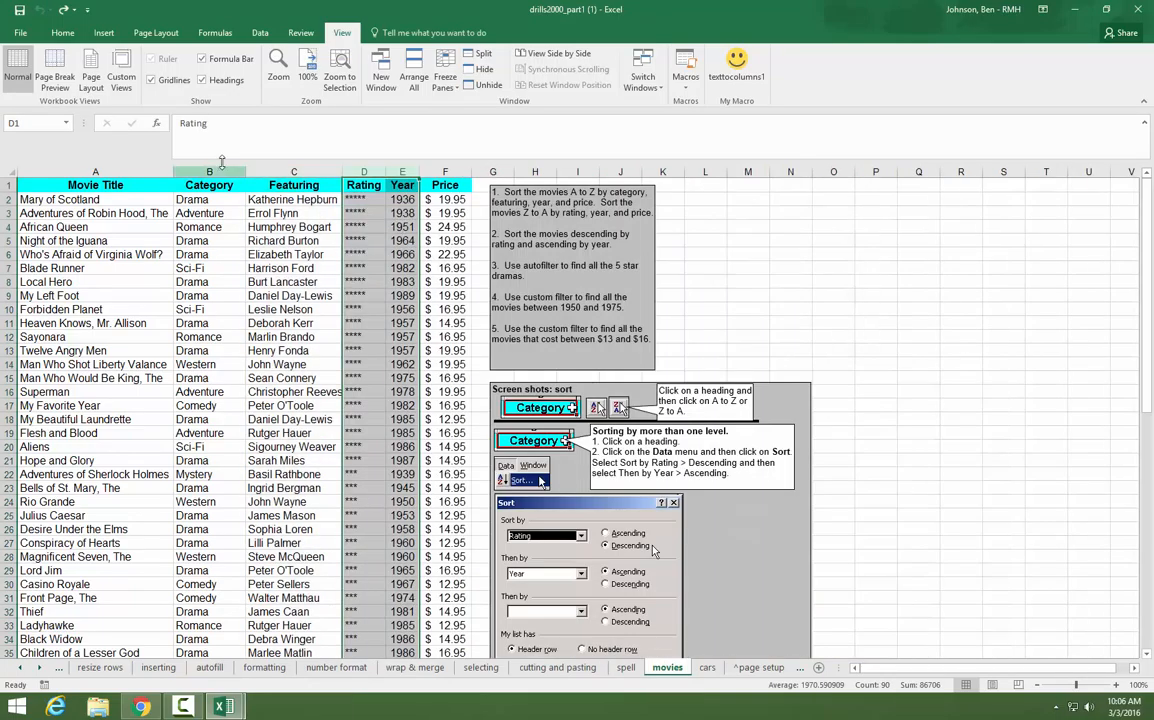
Run the PERSONAL.XLSB!texttocolumns2 macro from cell C1, agreeing to replace the existing data.
click(320, 185)
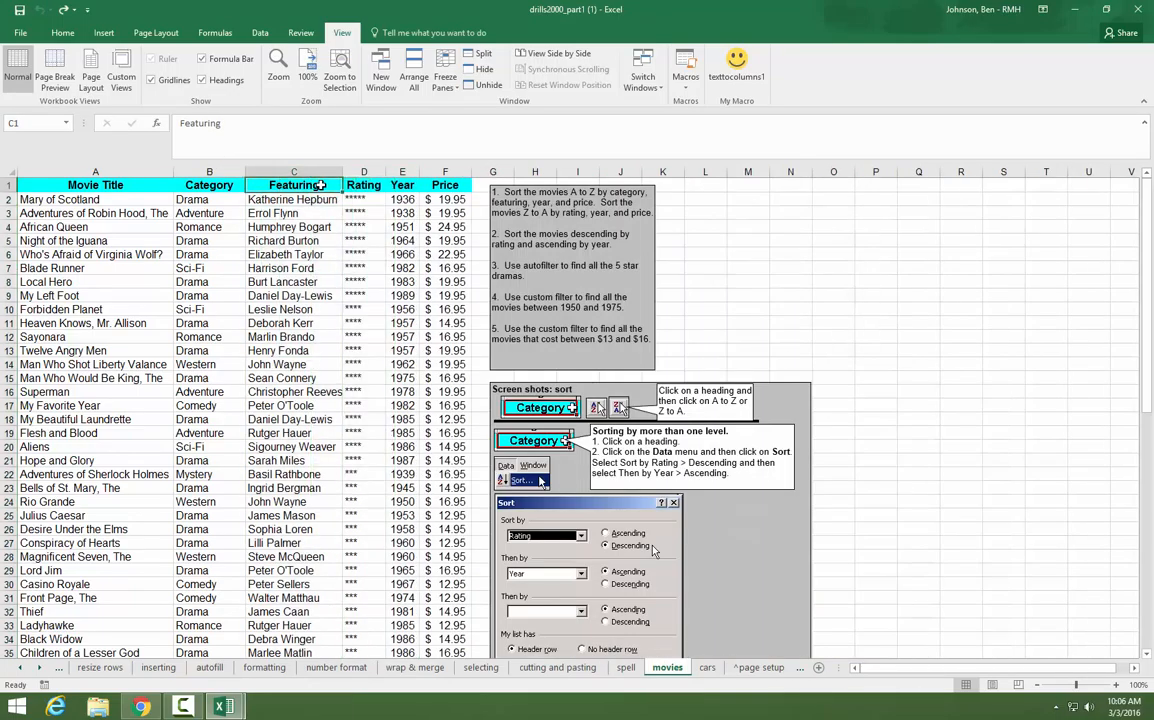
click(686, 88)
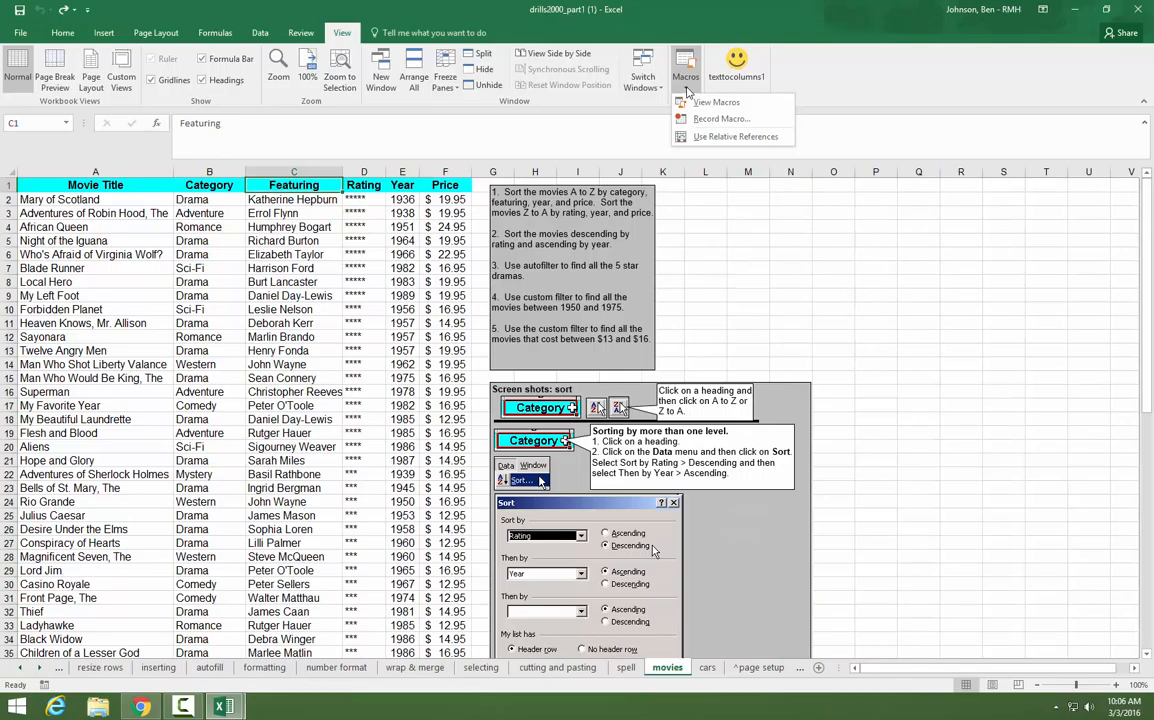
click(720, 104)
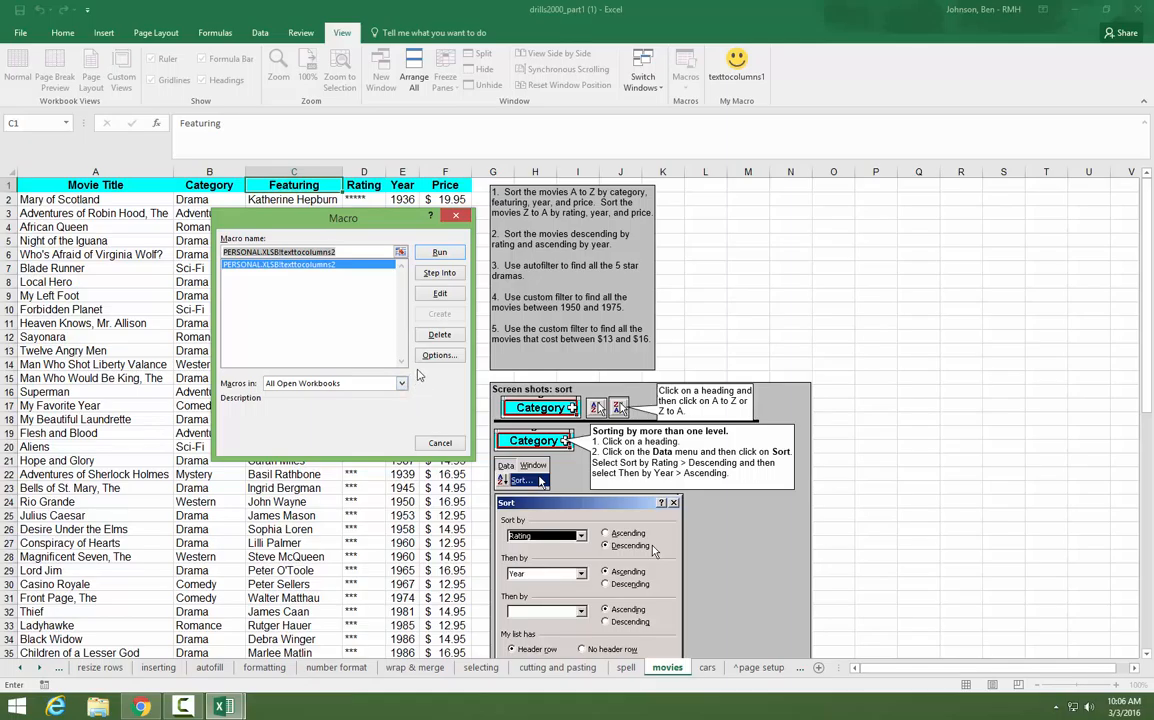
click(448, 256)
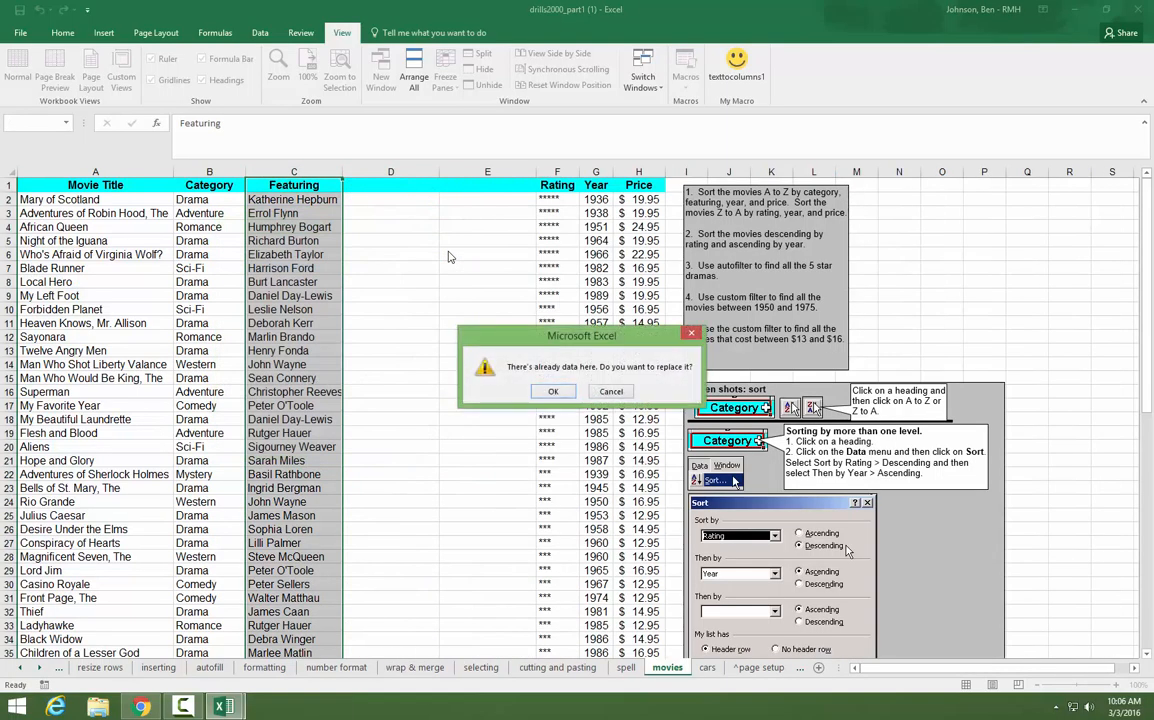
click(553, 391)
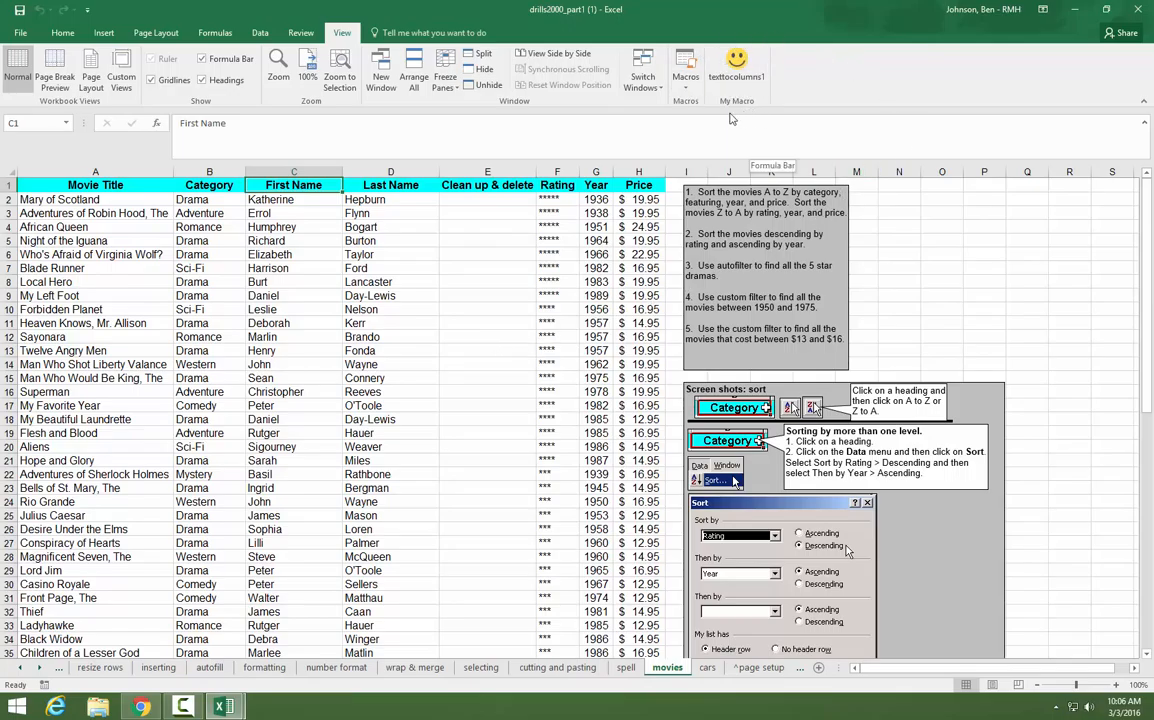
click(517, 242)
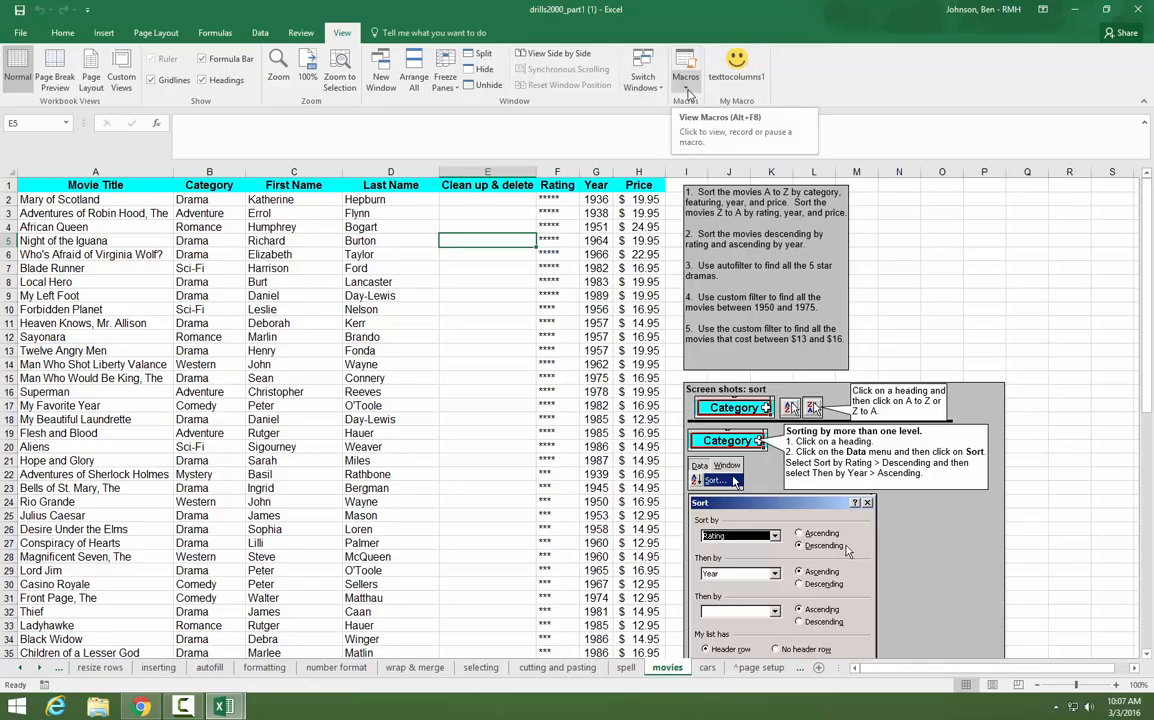
In the ribbon customization options, list the available macros and add a new custom group to the View tab.
right_click(801, 70)
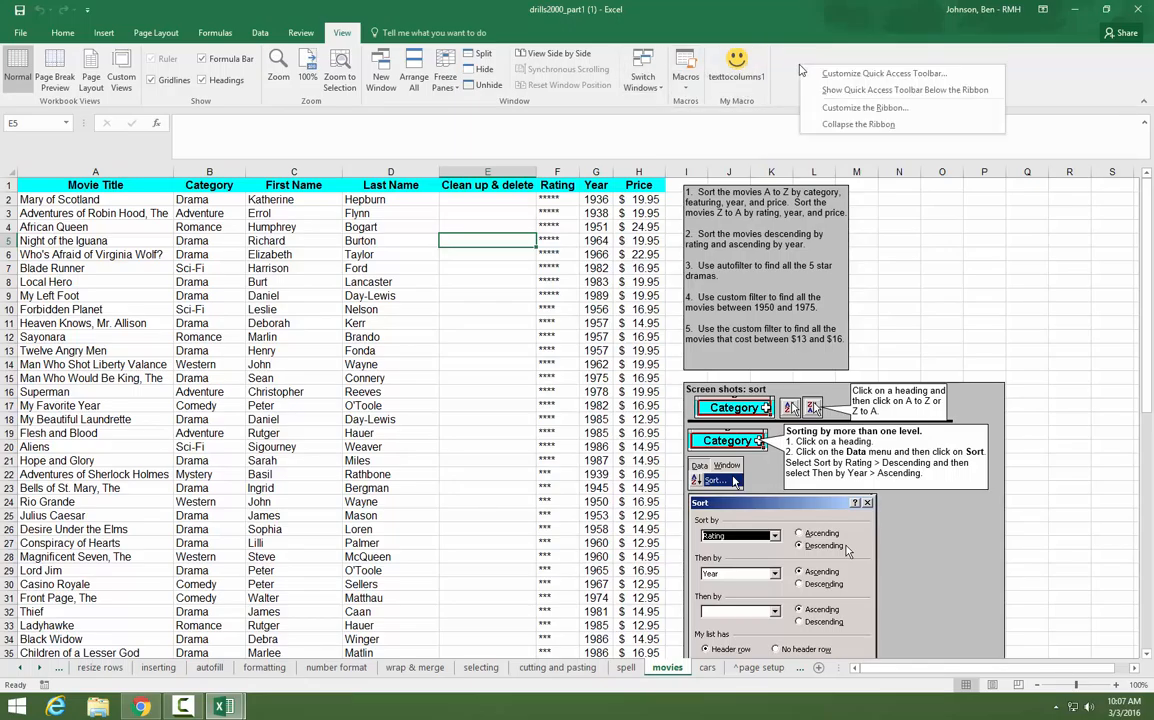
click(832, 111)
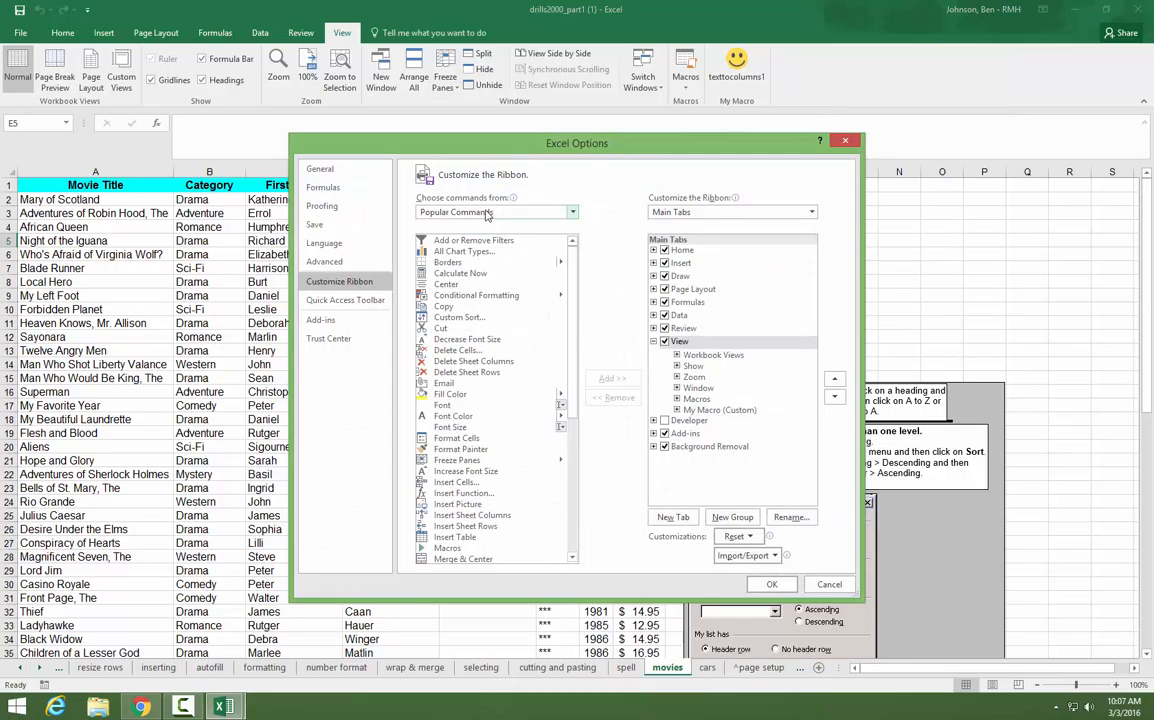
click(574, 213)
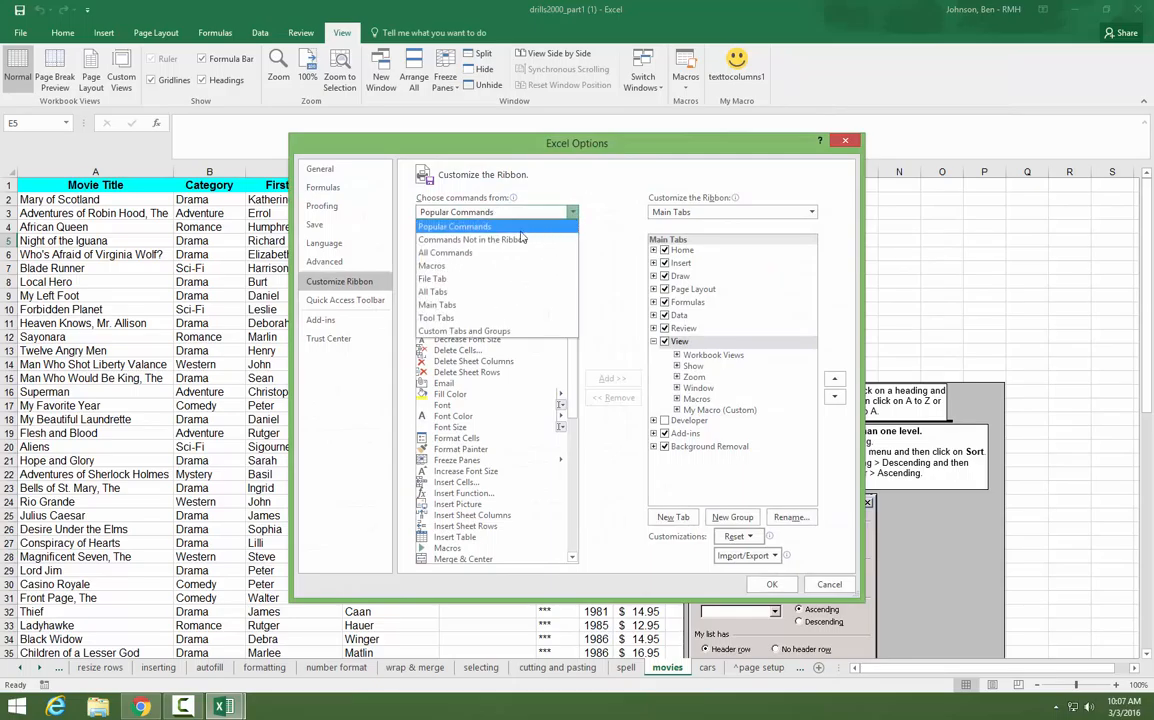
click(440, 265)
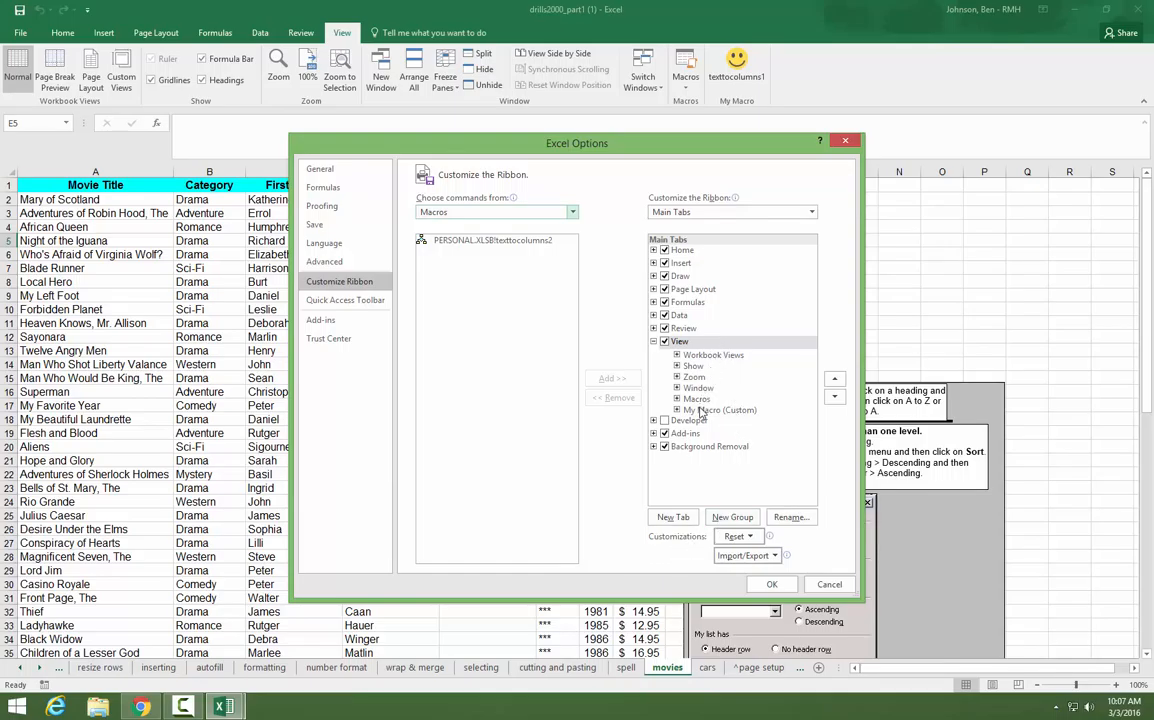
click(680, 345)
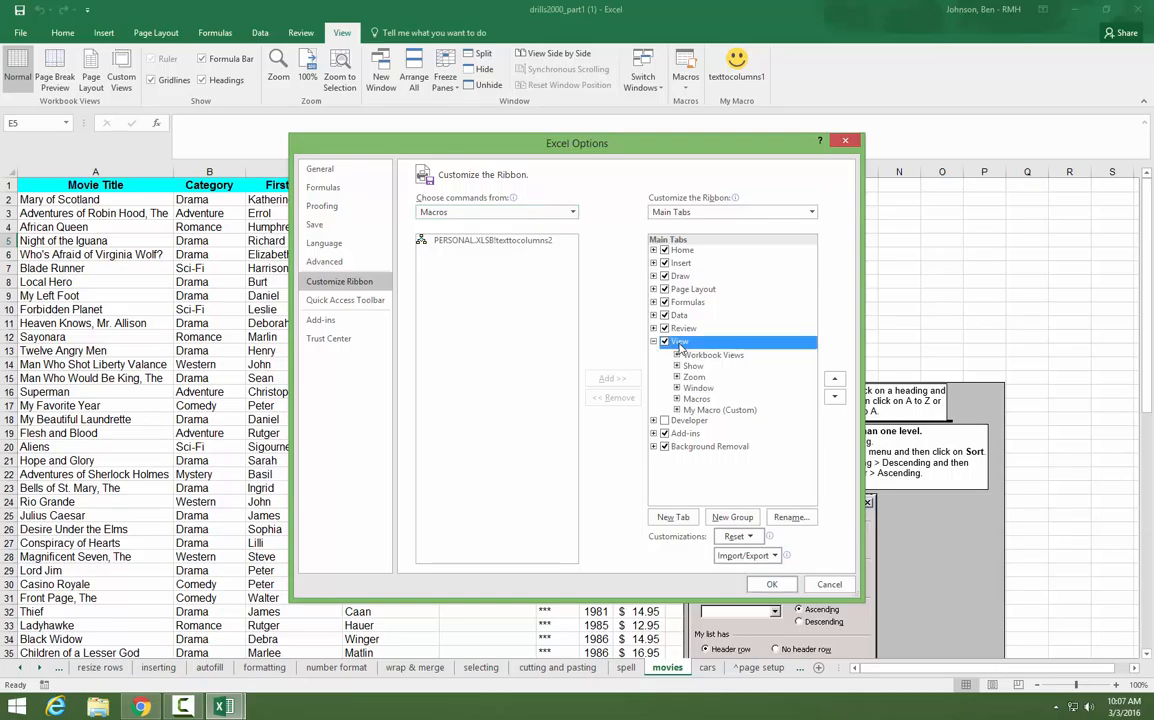
click(733, 517)
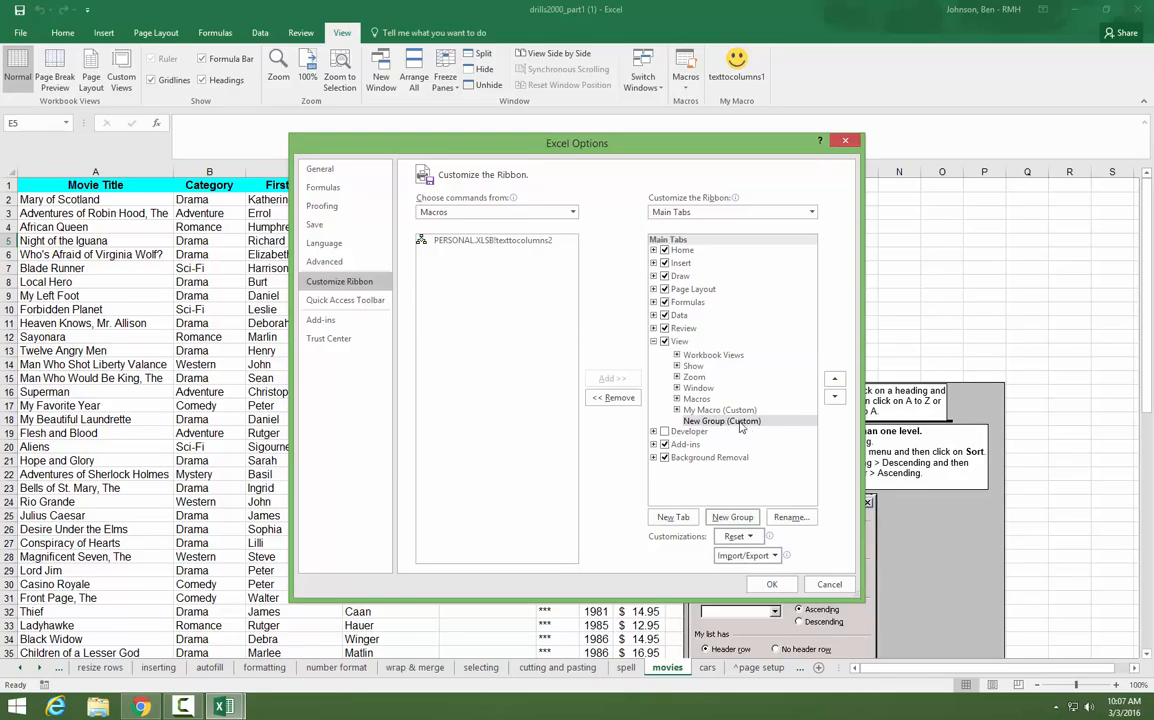
Rename the new custom group on the View tab as My Macros 2.
click(789, 518)
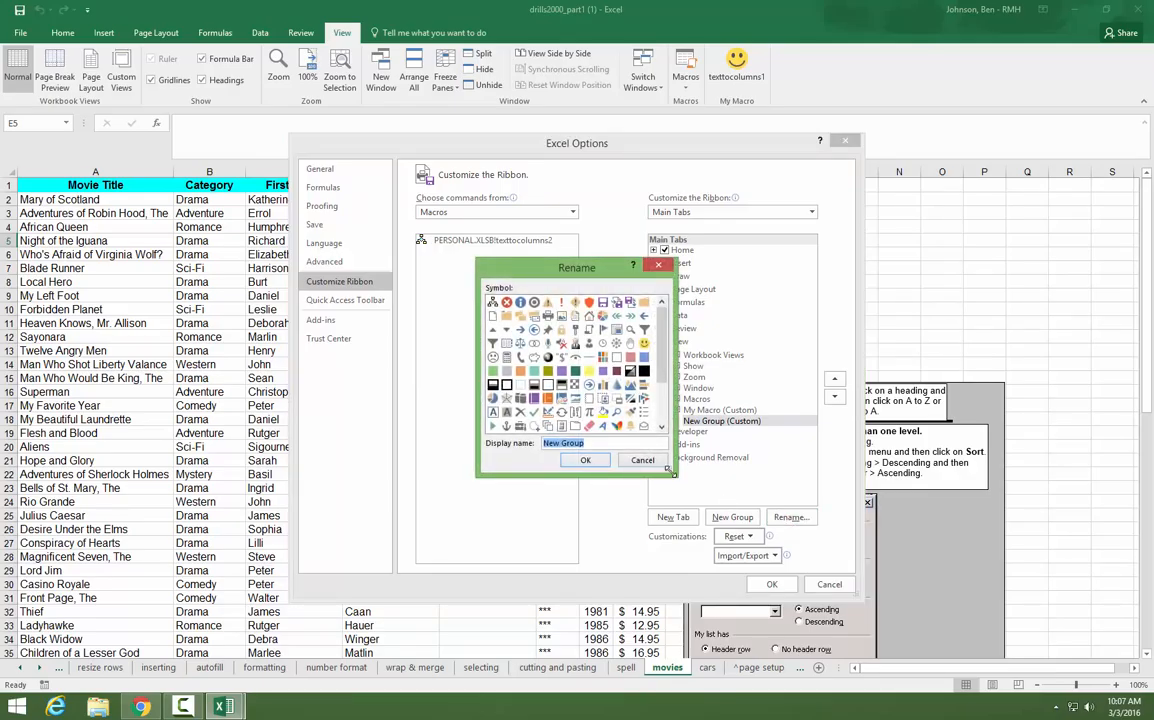
text(My Macors)
key(BackSpace)
key(BackSpace)
key(BackSpace)
key(BackSpace)
text(ros 2)
click(585, 460)
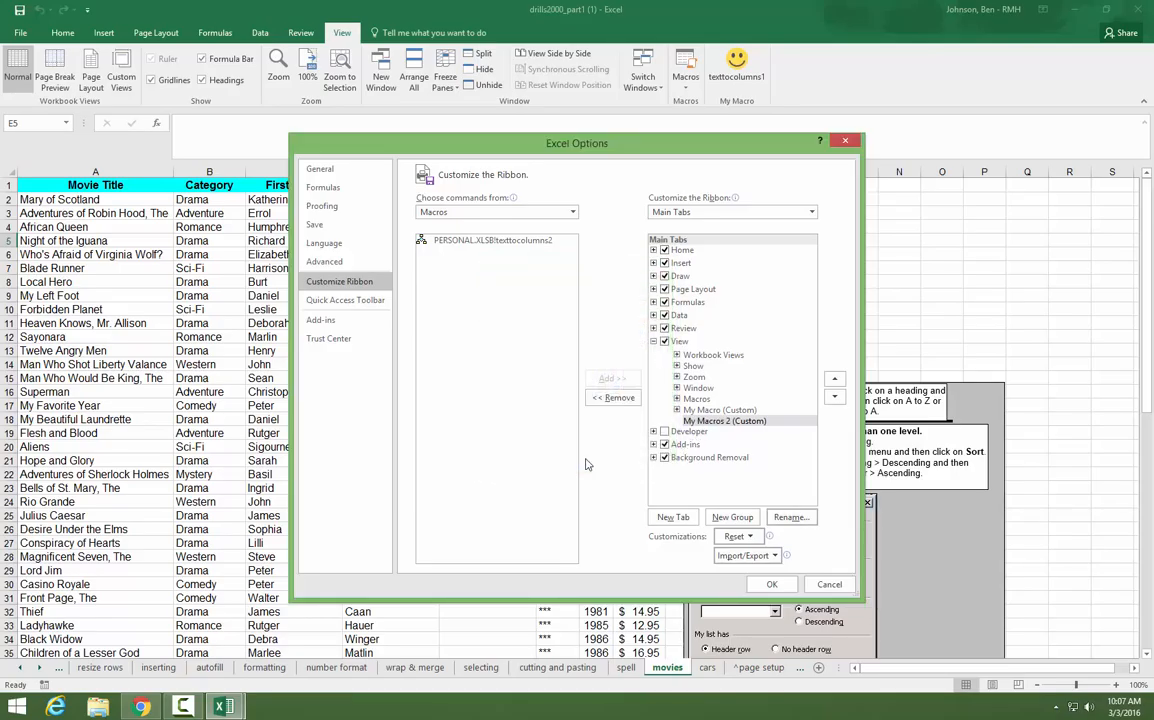
Add the PERSONAL.XLSB!texttocolumns2 macro to the My Macros 2 group.
click(708, 421)
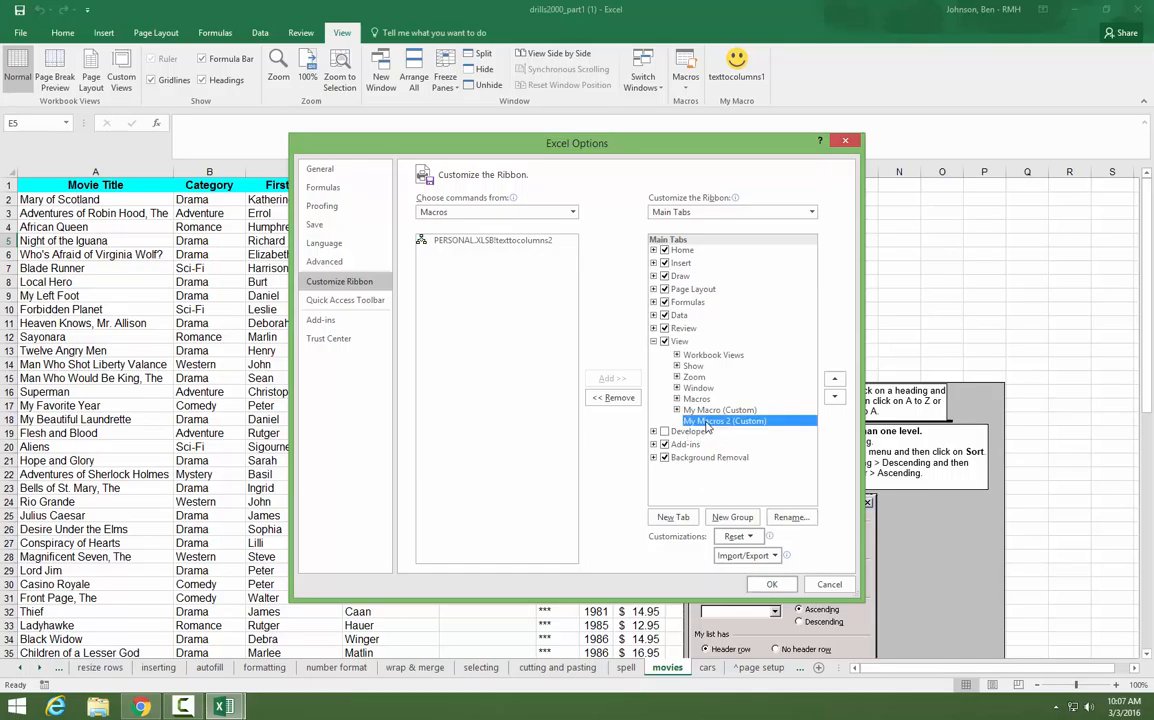
click(463, 242)
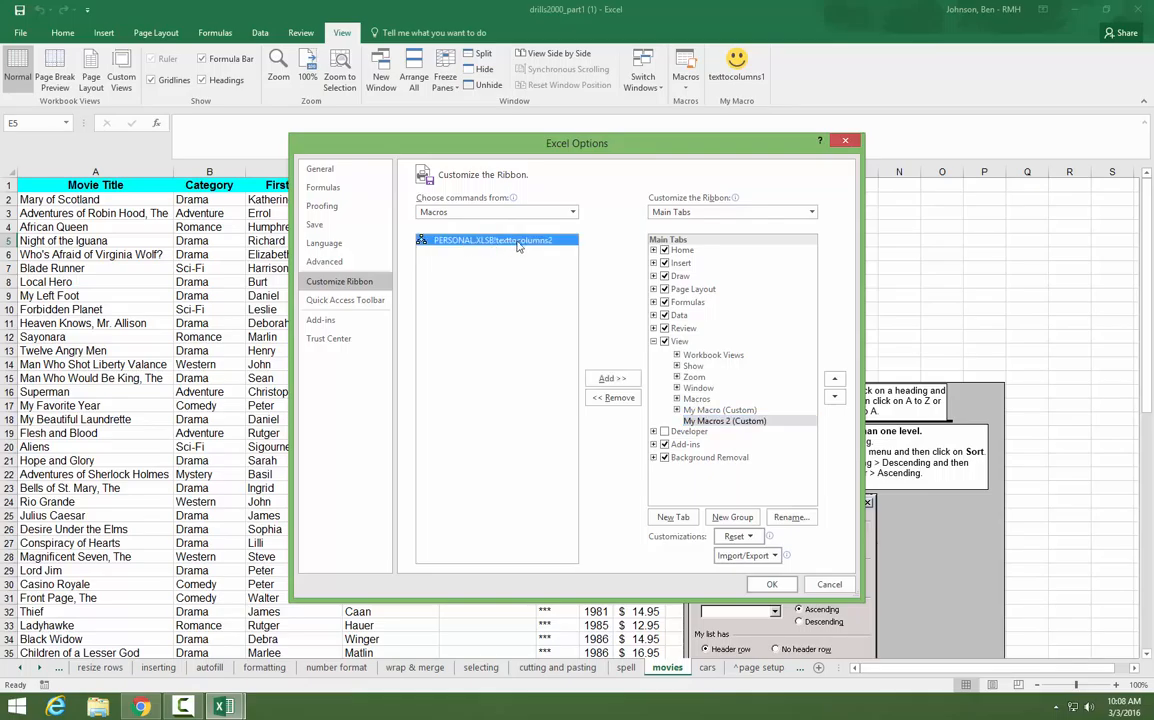
click(612, 378)
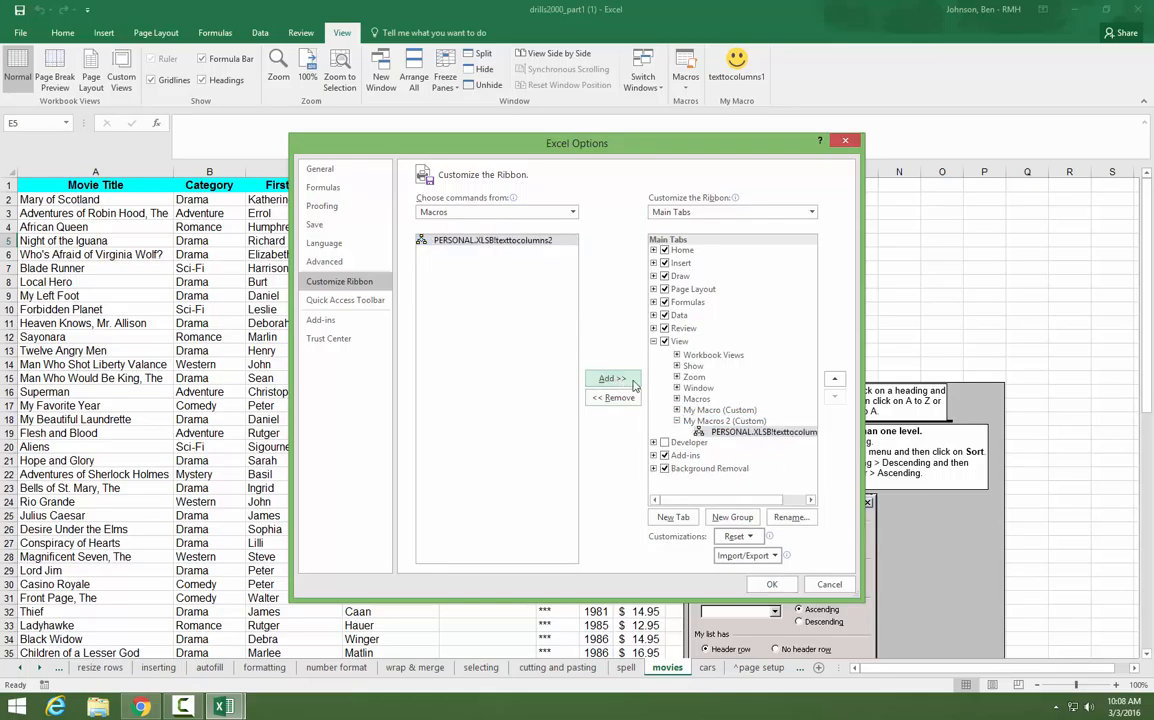
Rename the added macro command Text to Columns 2 with the yellow smiley face symbol, and apply the ribbon customization.
right_click(748, 432)
click(768, 476)
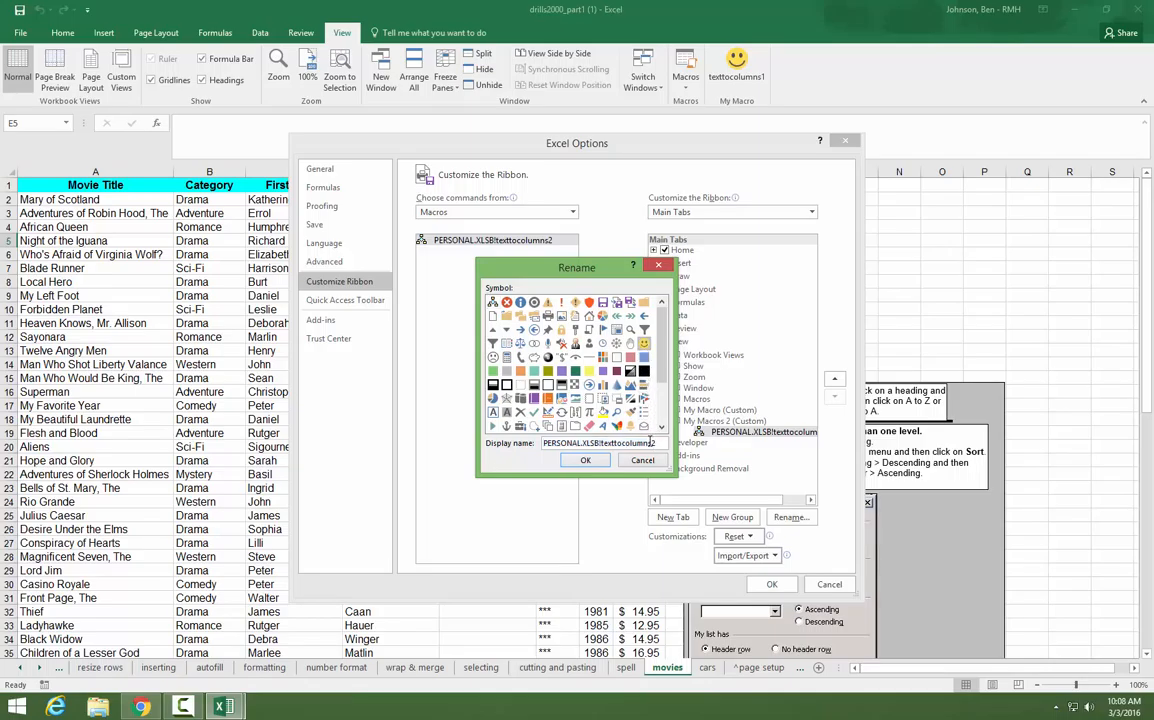
click(617, 442)
double_click(656, 443)
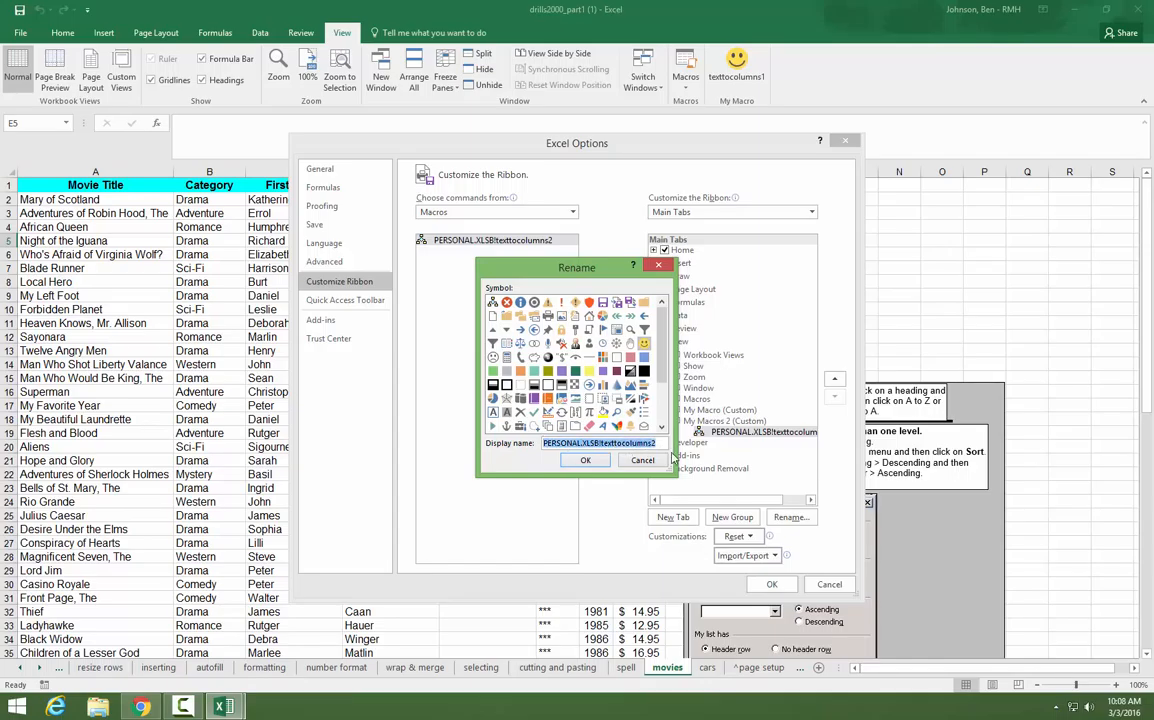
text(Text to )
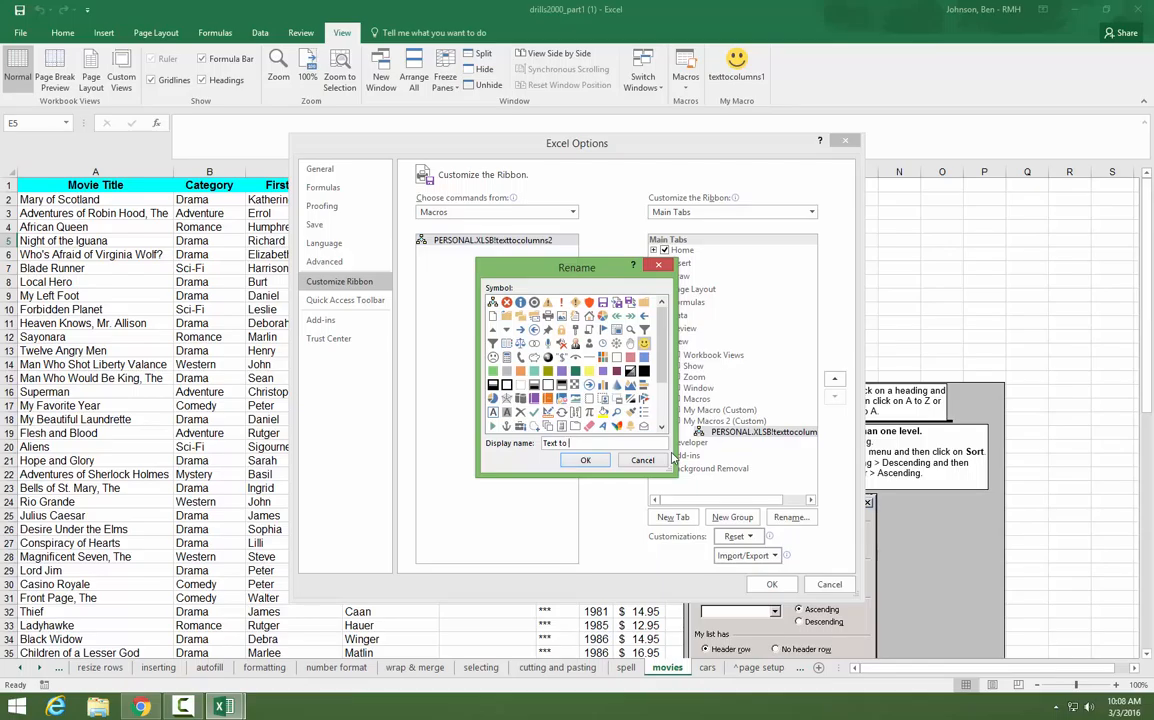
text(Columns 2)
click(586, 461)
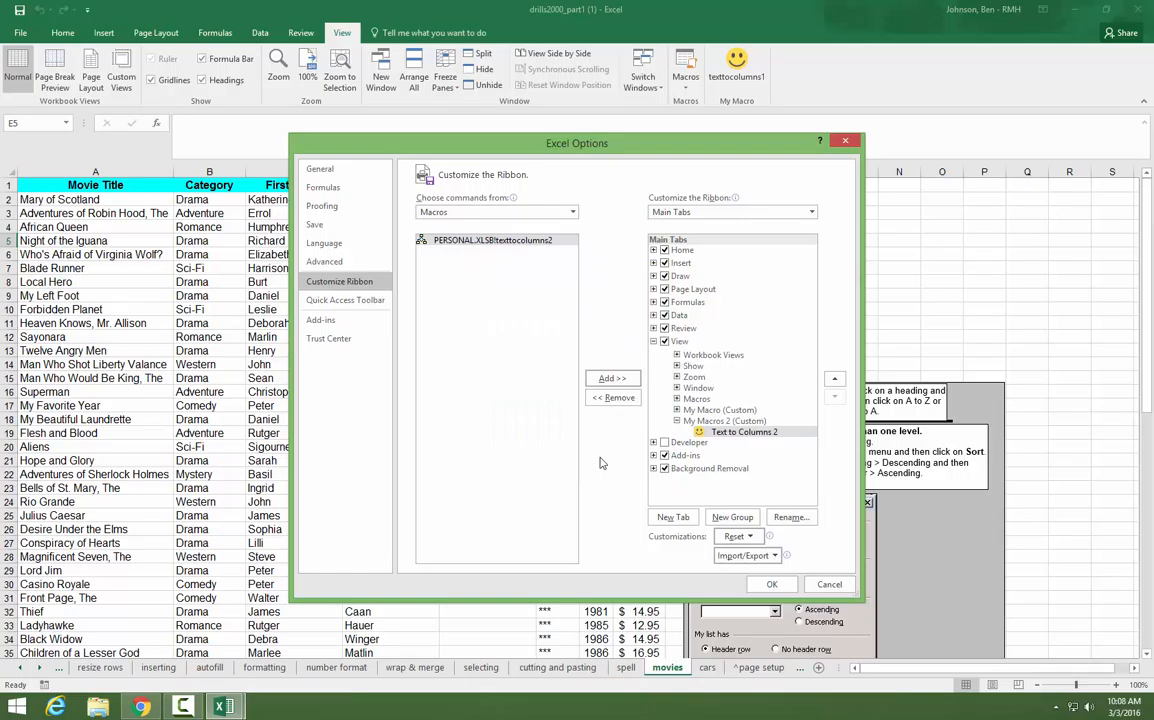
click(773, 587)
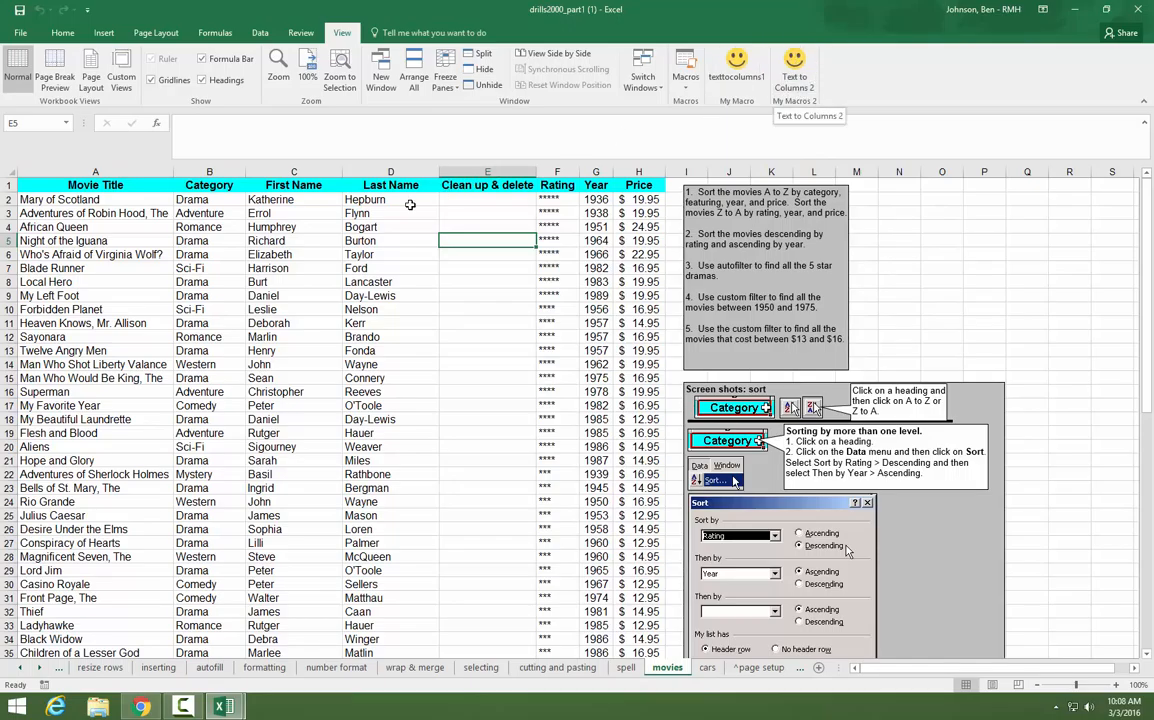
Run the Text to Columns 2 macro from the First Name header cell and allow it to replace the existing data.
click(320, 185)
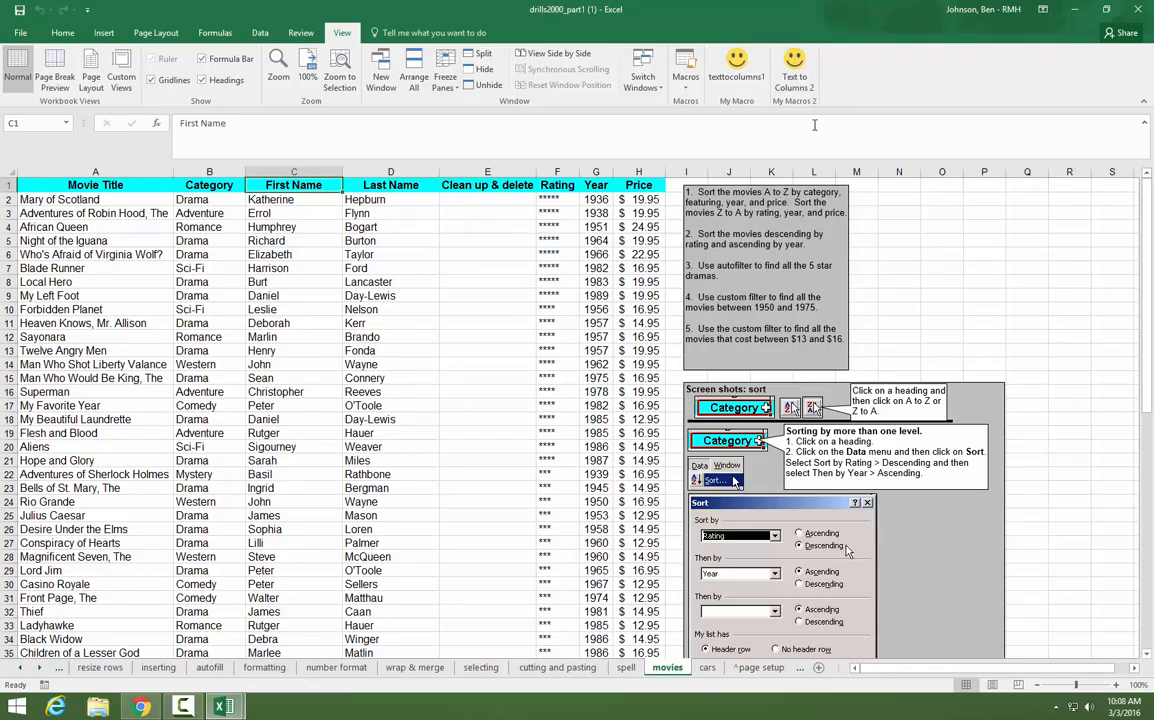
click(796, 66)
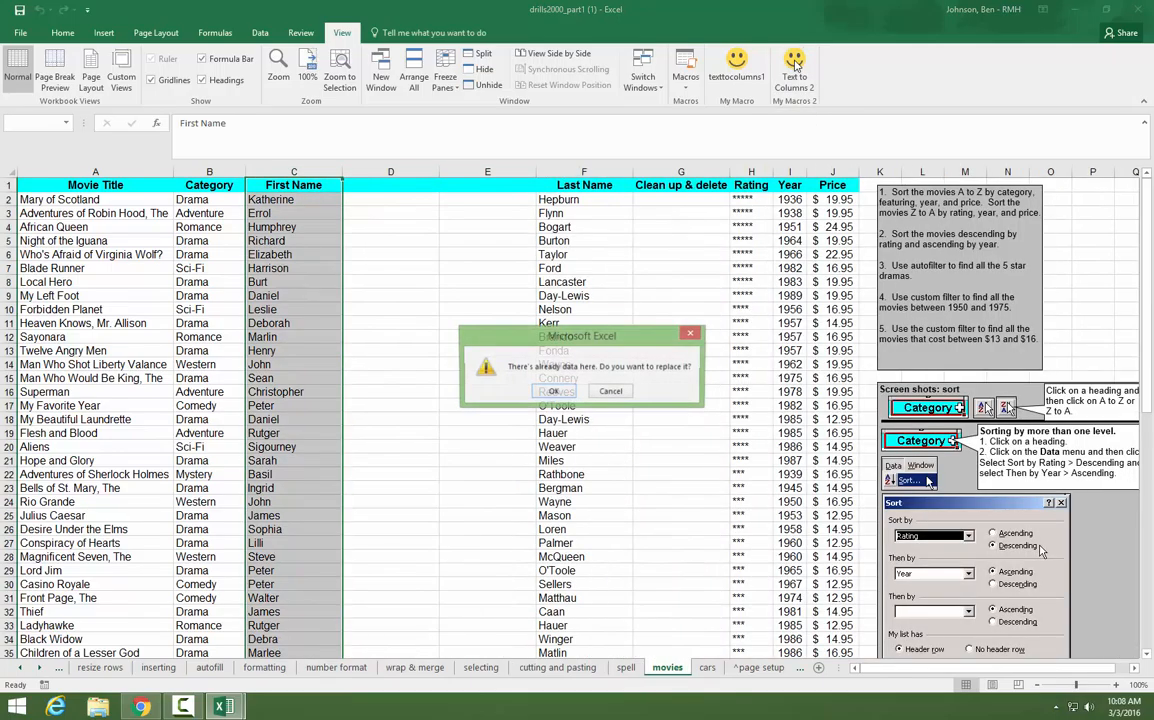
click(552, 391)
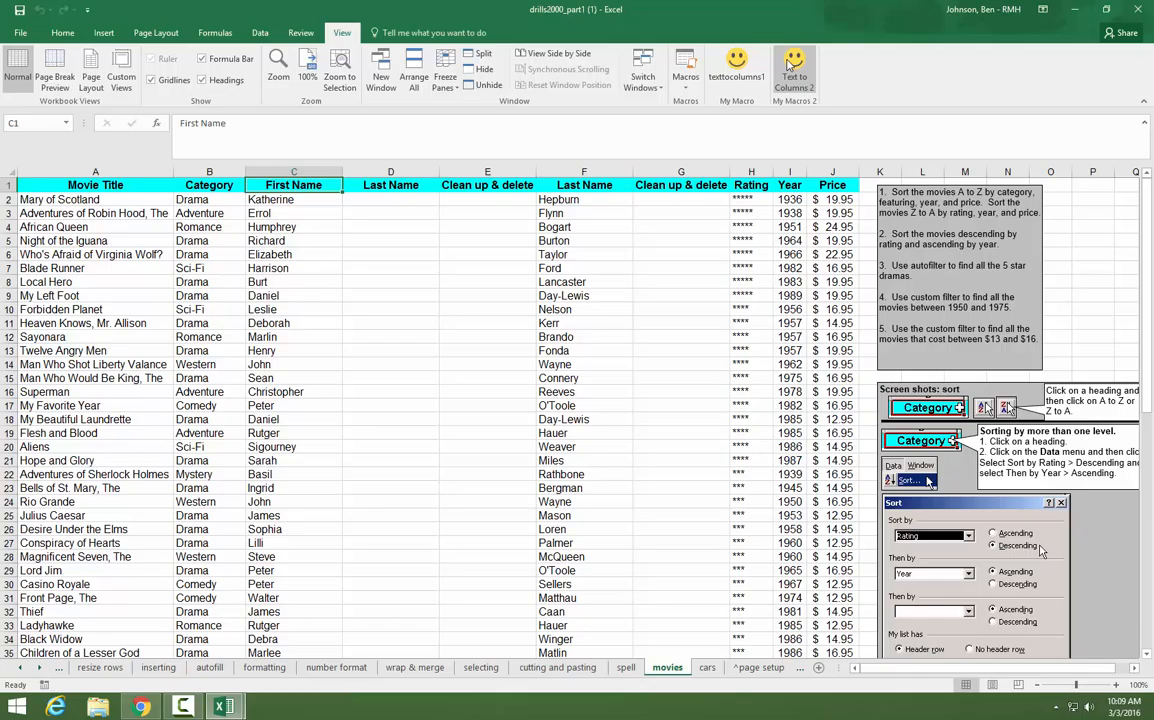
Examine the file formats available for saving the workbook, including Excel Macro-Enabled Workbook (*.xlsm), and return to the sheet without saving.
click(32, 40)
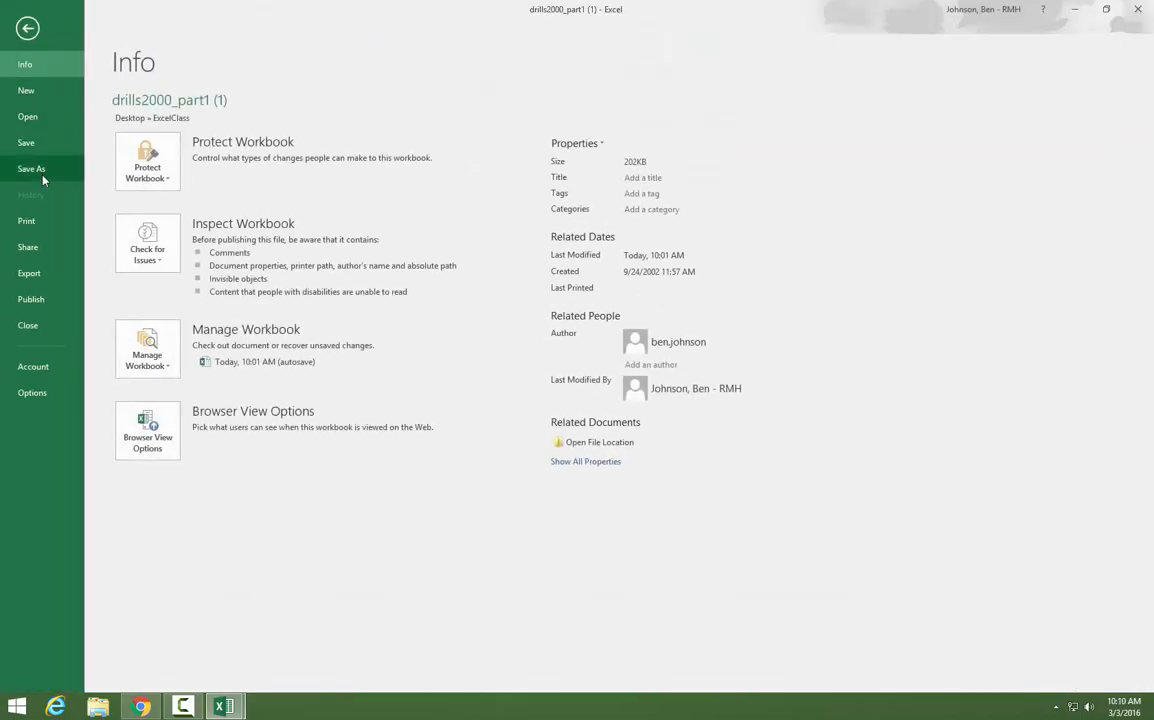
click(32, 169)
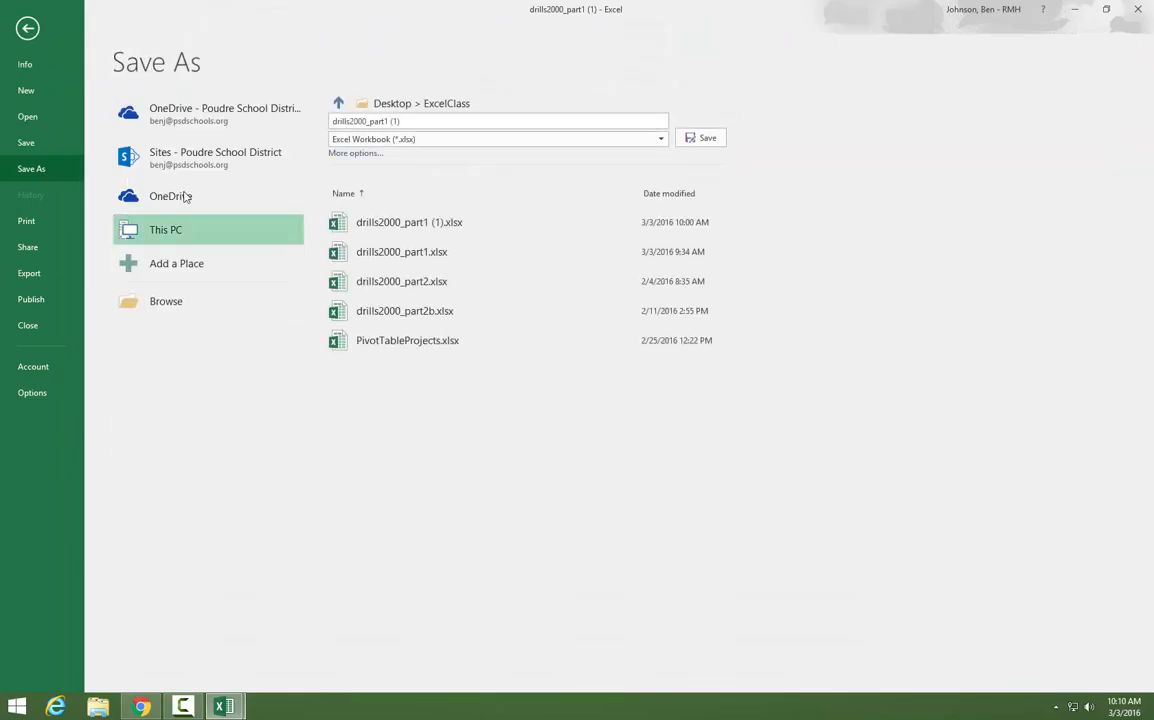
click(659, 141)
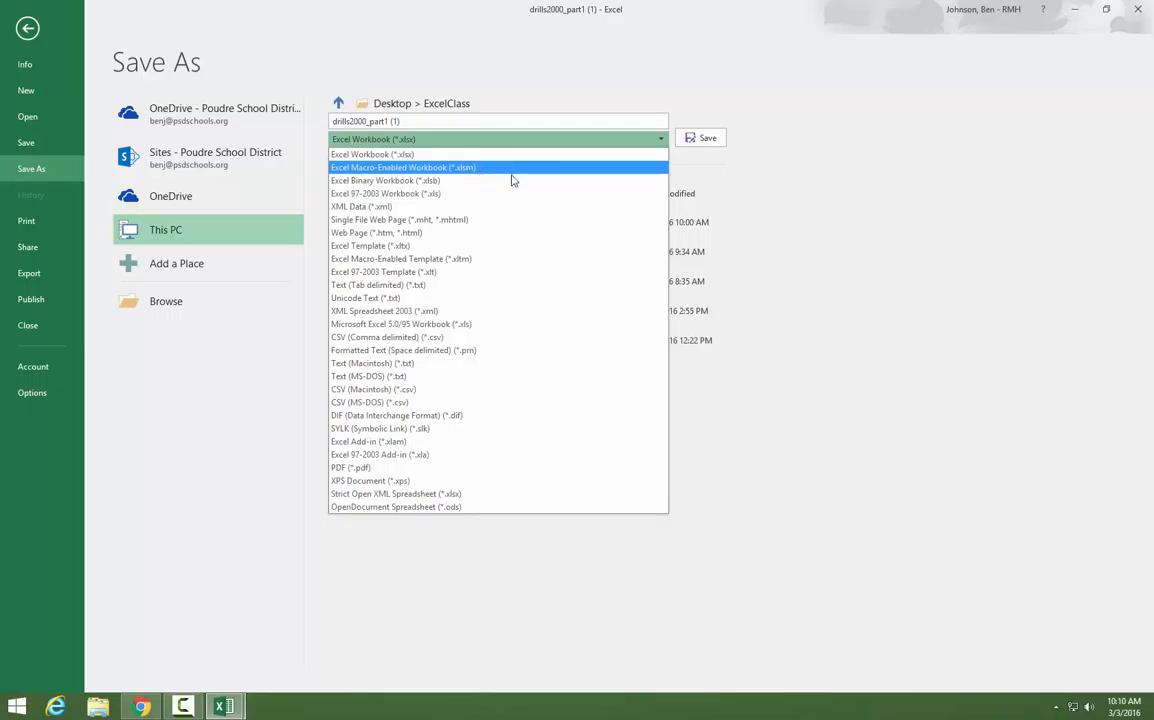
click(824, 182)
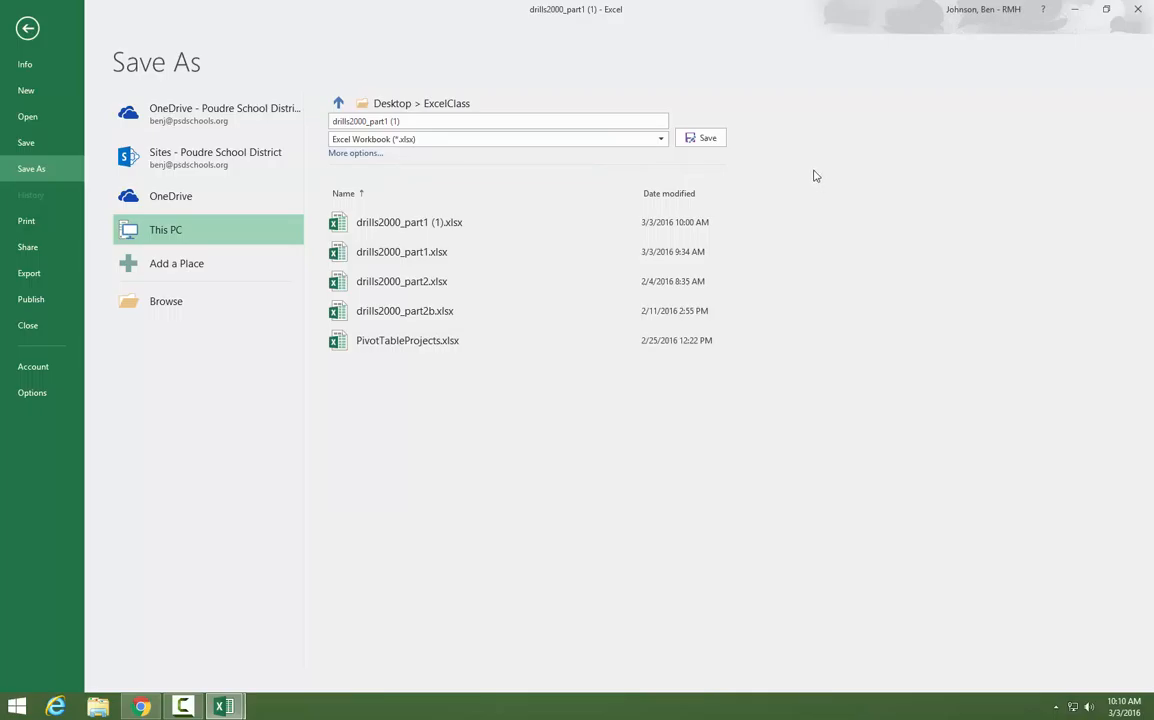
click(28, 27)
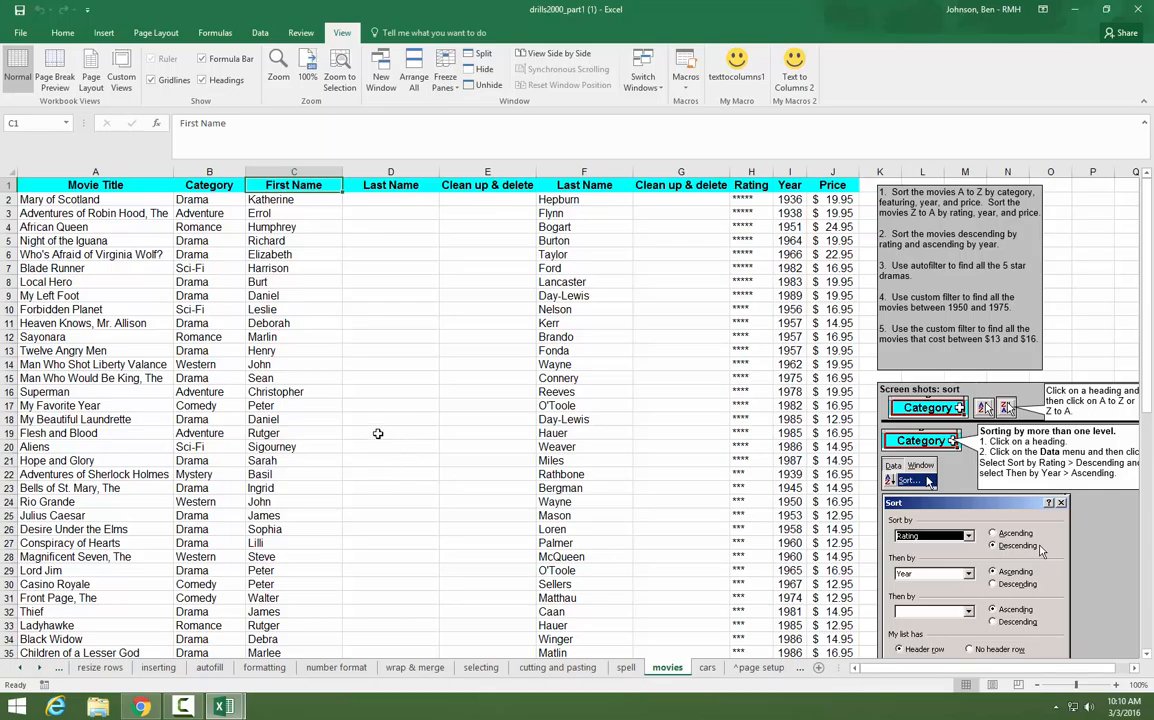
click(183, 709)
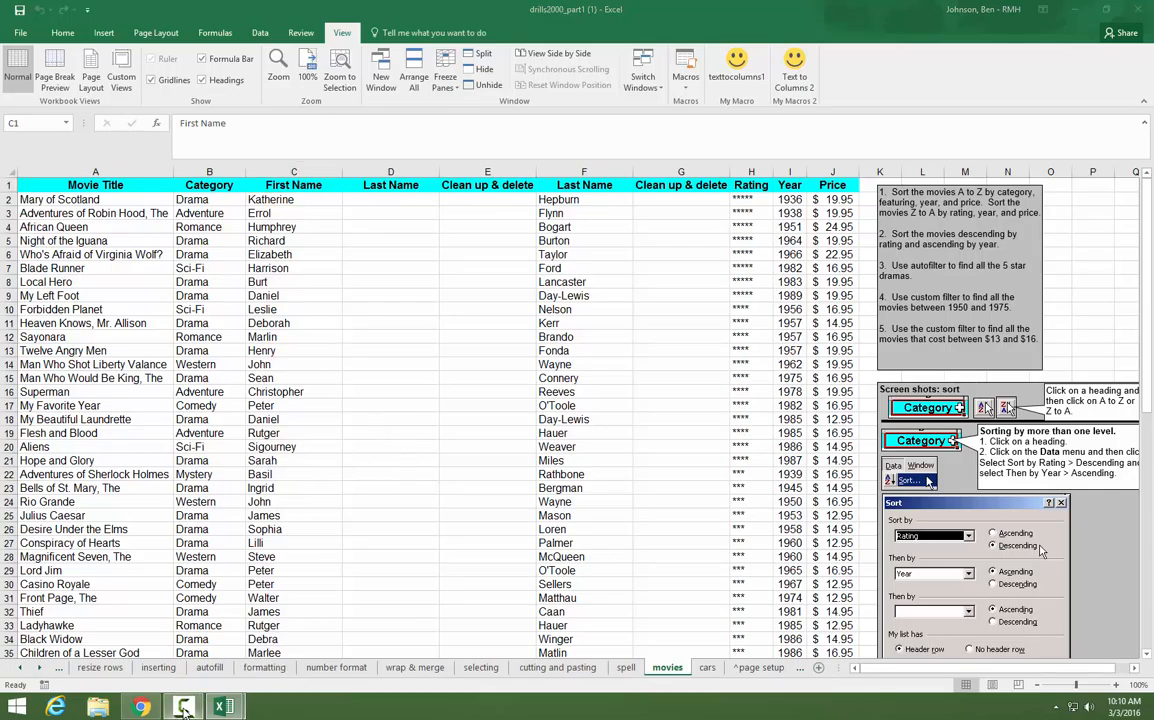